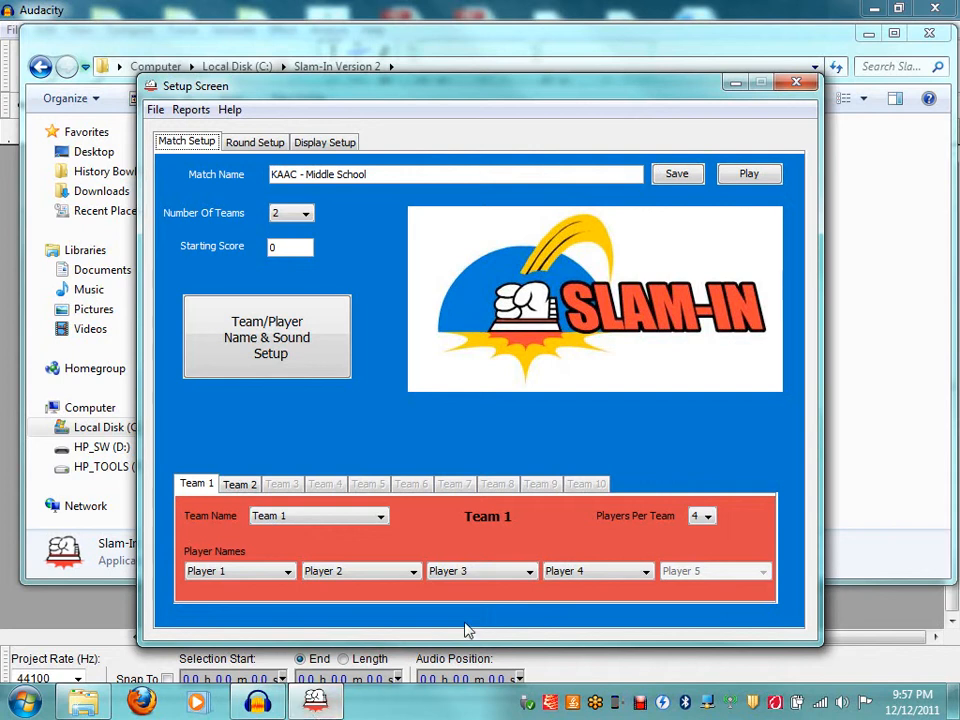
# - Launch the match from Match Setup to show the Team 1 vs Team 2 scoreboard
pyautogui.click(749, 174)
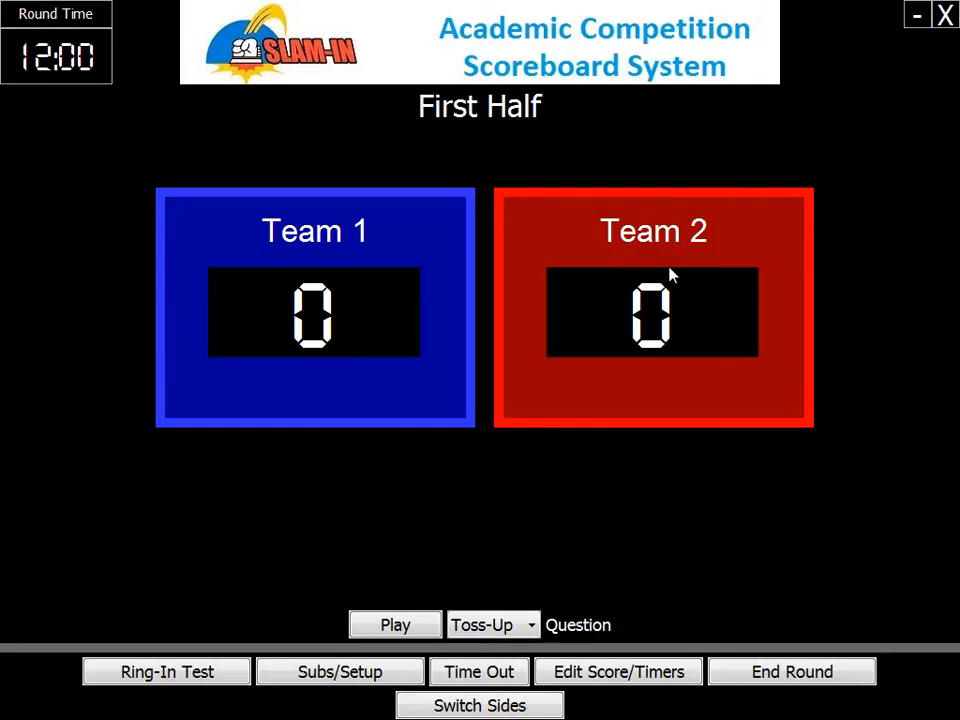
# - Run a Ring-In Test on the scoreboard, then close it to return to the Setup Screen
pyautogui.click(210, 673)
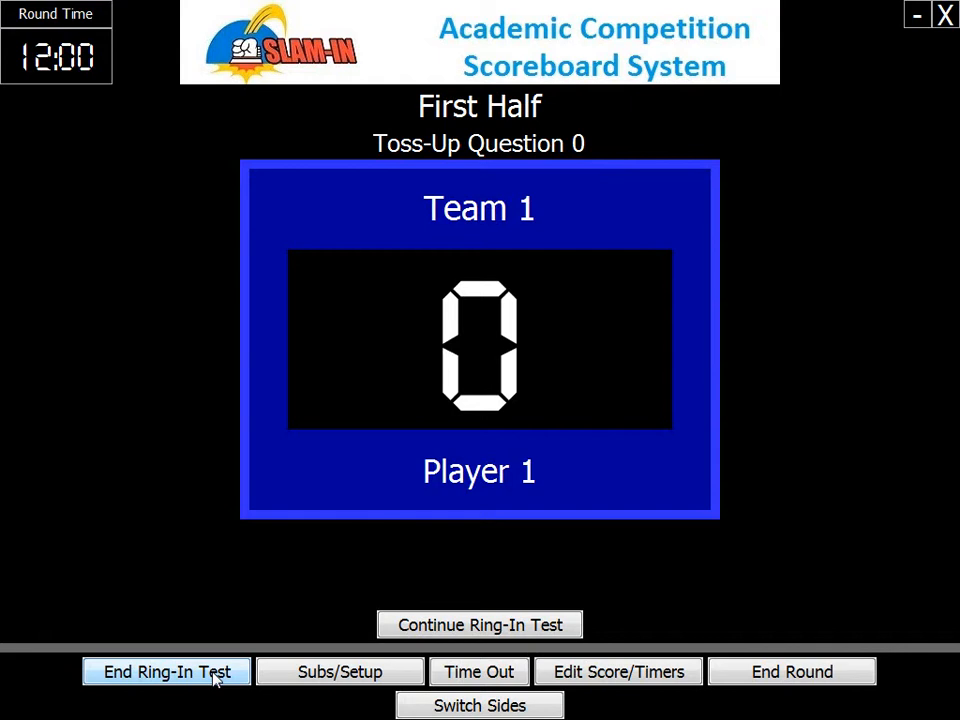
pyautogui.click(944, 16)
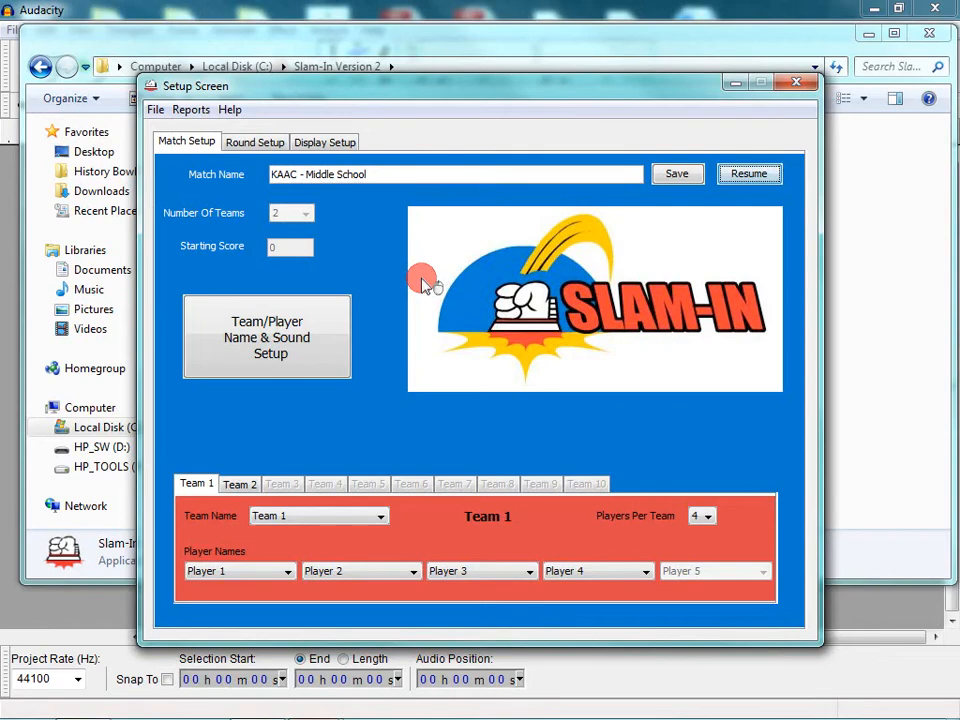
# - Rename Team 1 to 'My Team' and Team 2 to 'Other Team', then preview both teams' ring-in sounds
pyautogui.click(238, 360)
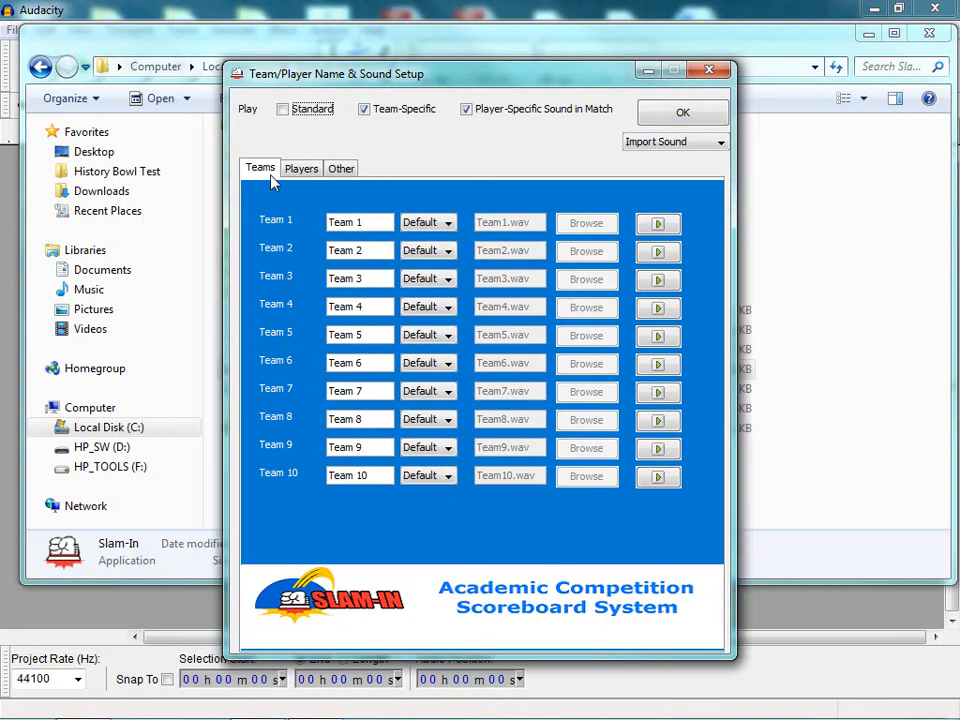
pyautogui.click(363, 226)
pyautogui.write('My TEam')
pyautogui.press('BackSpace')
pyautogui.press('BackSpace')
pyautogui.press('BackSpace')
pyautogui.write('eam')
pyautogui.press('Tab')
pyautogui.write('O')
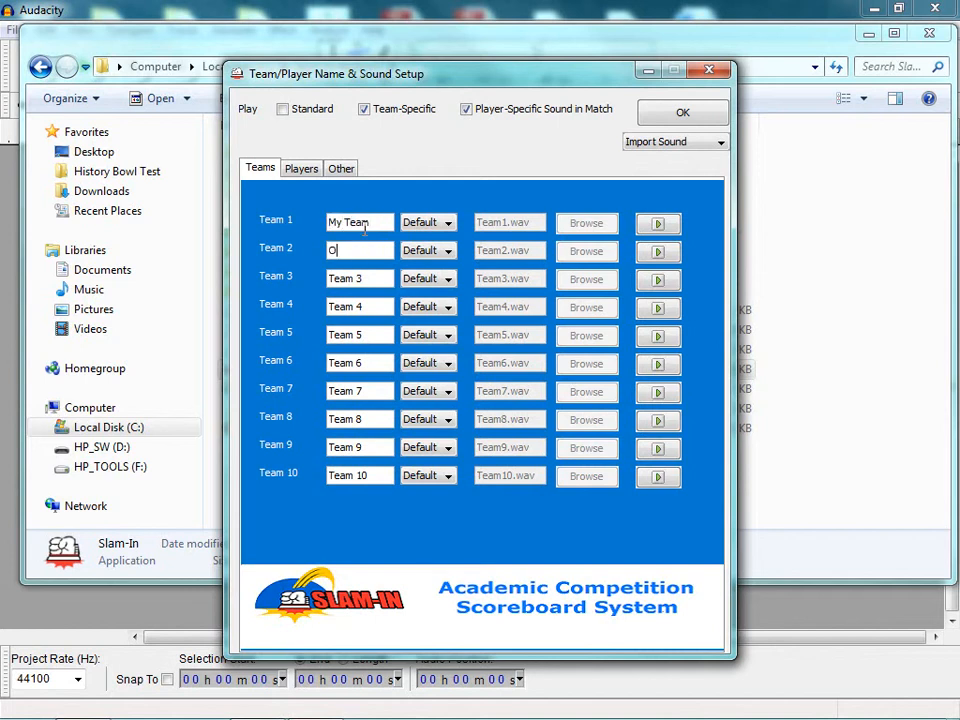
pyautogui.write('ther Team')
pyautogui.click(658, 225)
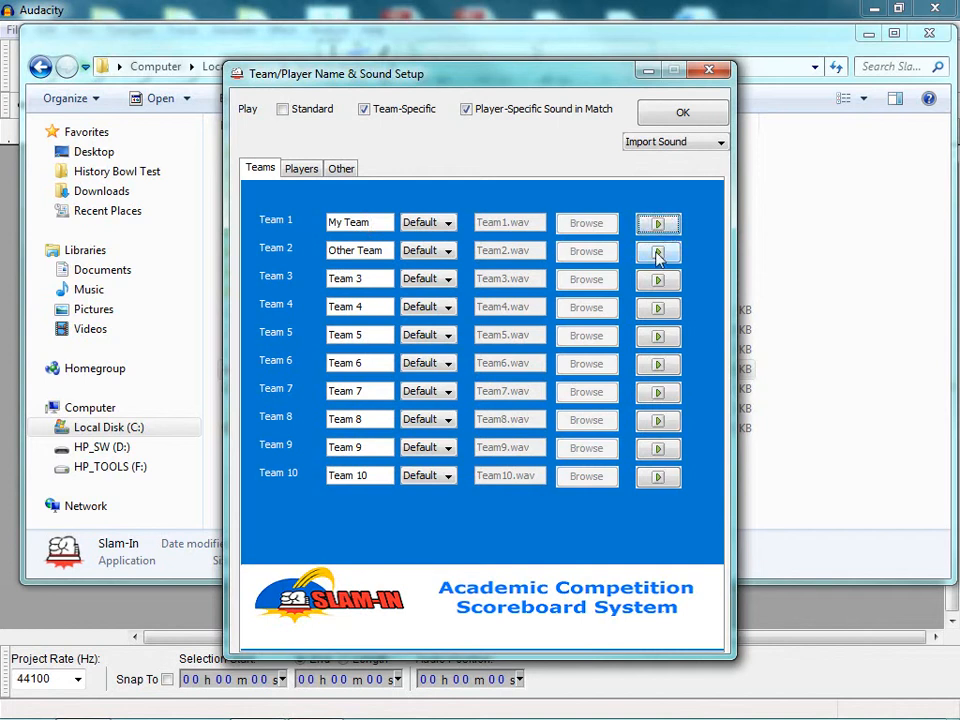
pyautogui.click(658, 254)
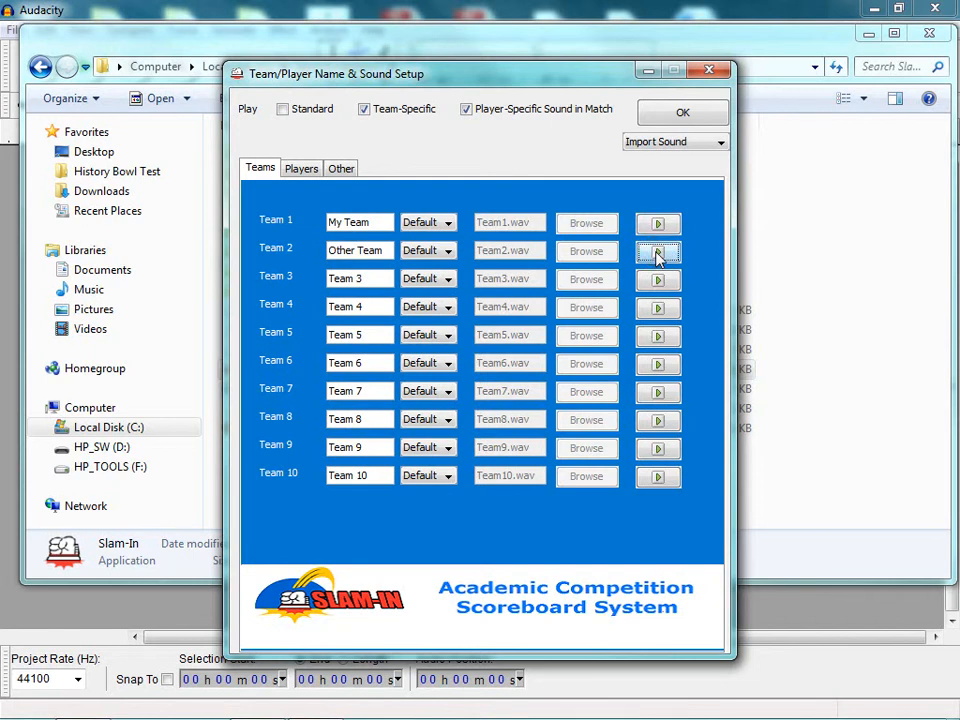
# - Set My Team's sound to Custom using My Team.wav and preview it
pyautogui.click(437, 223)
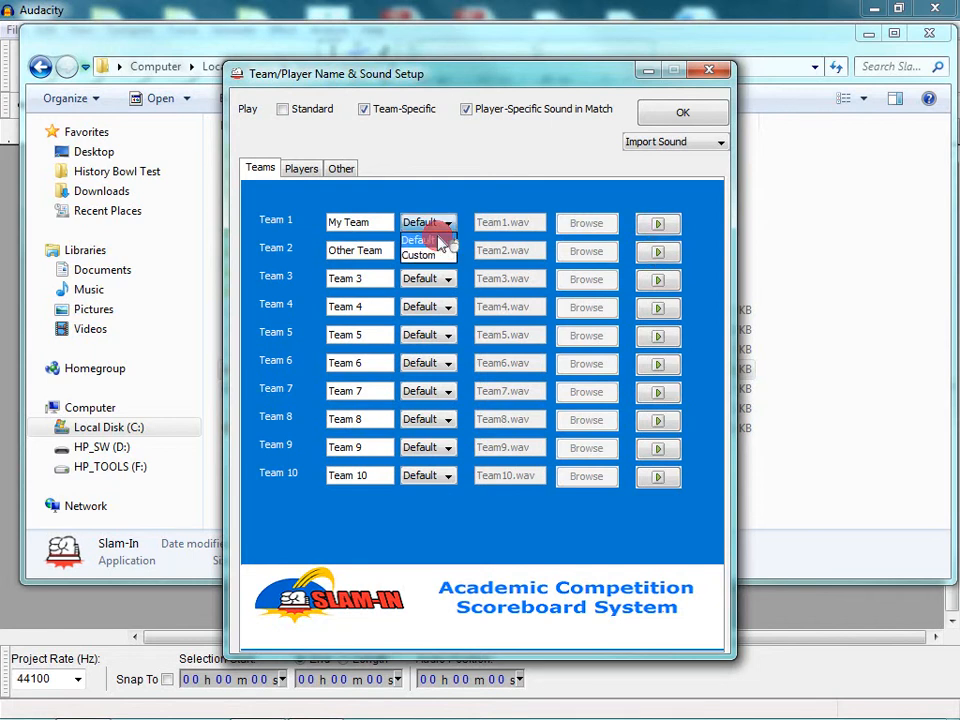
pyautogui.click(420, 255)
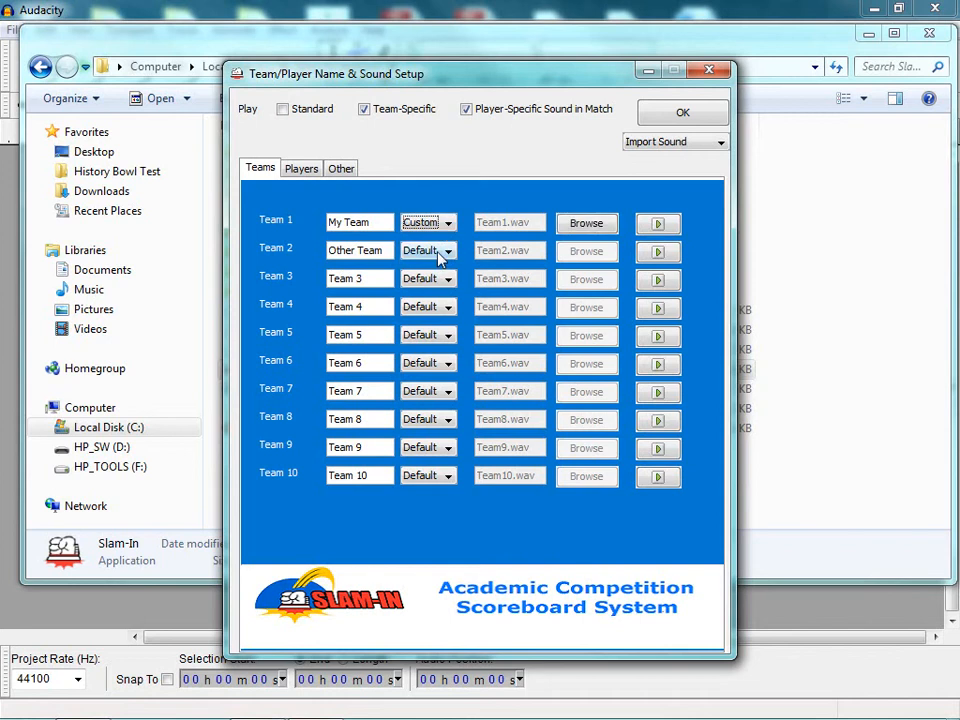
pyautogui.click(583, 229)
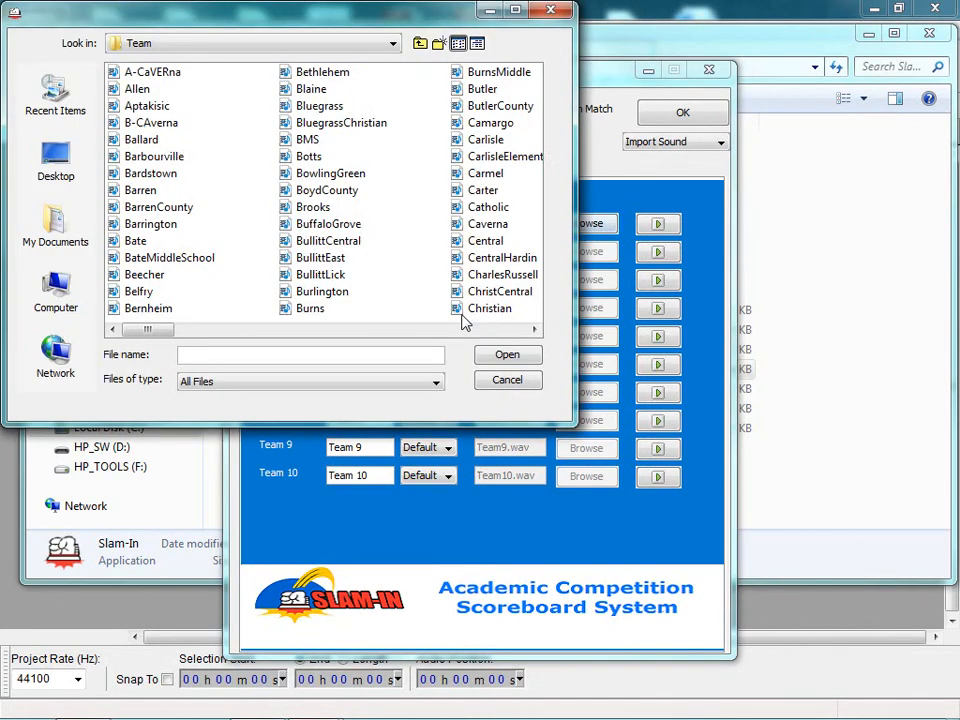
pyautogui.click(463, 330)
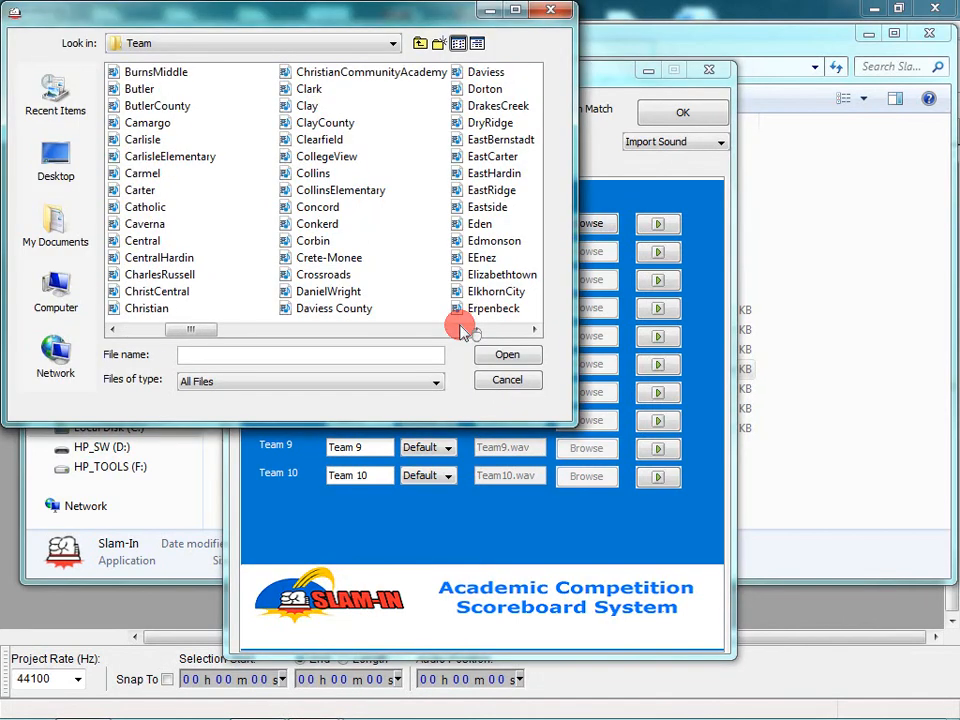
pyautogui.click(463, 330)
pyautogui.click(463, 330)
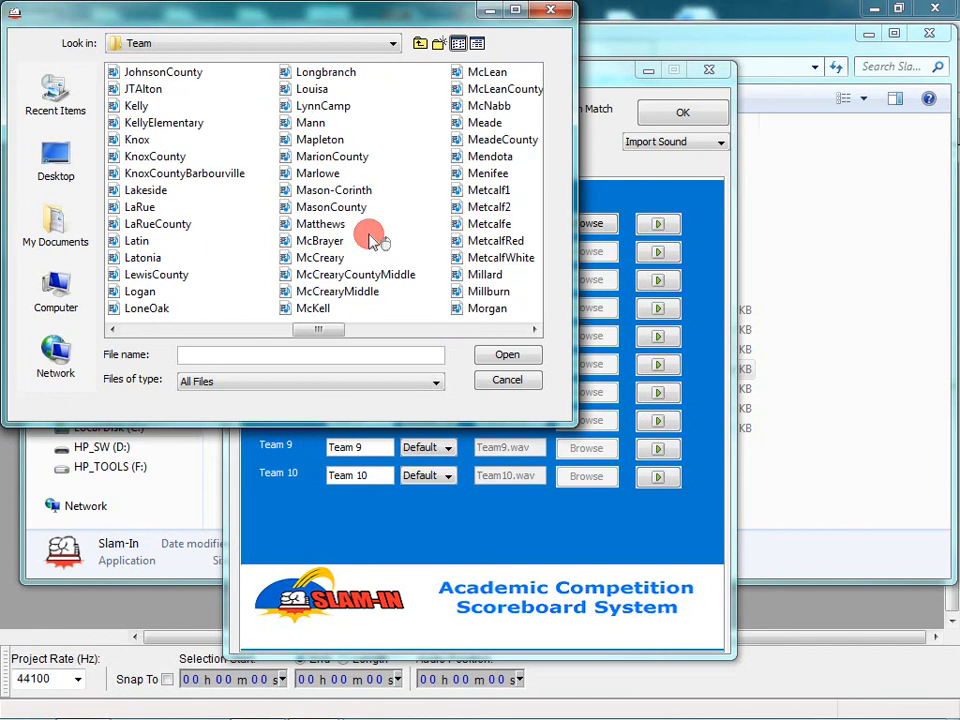
pyautogui.click(424, 331)
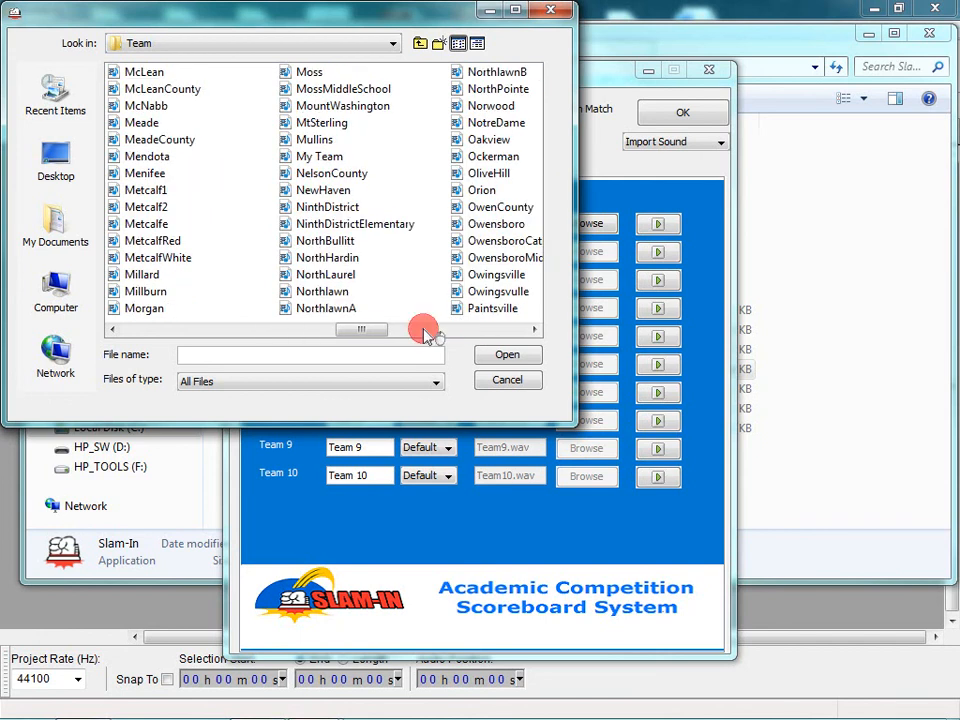
pyautogui.click(318, 160)
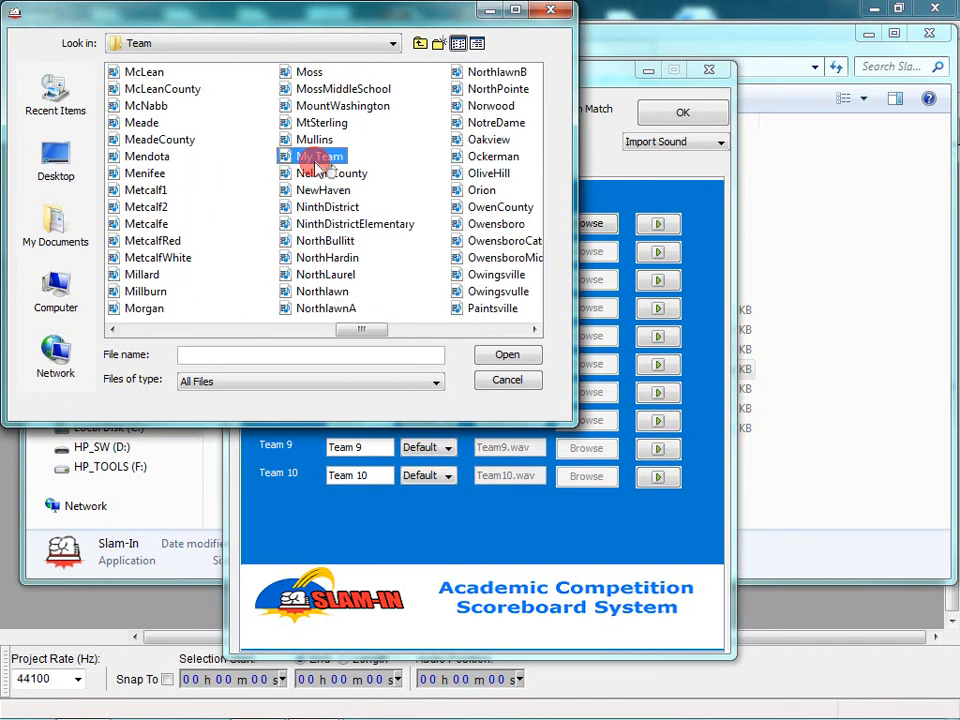
pyautogui.click(505, 355)
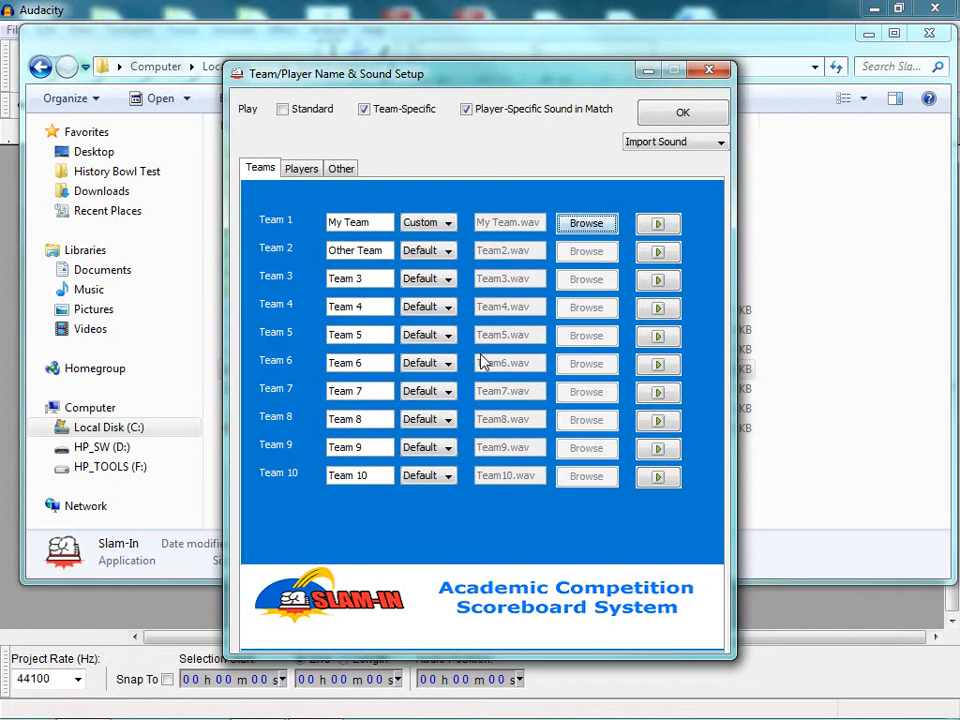
pyautogui.click(652, 225)
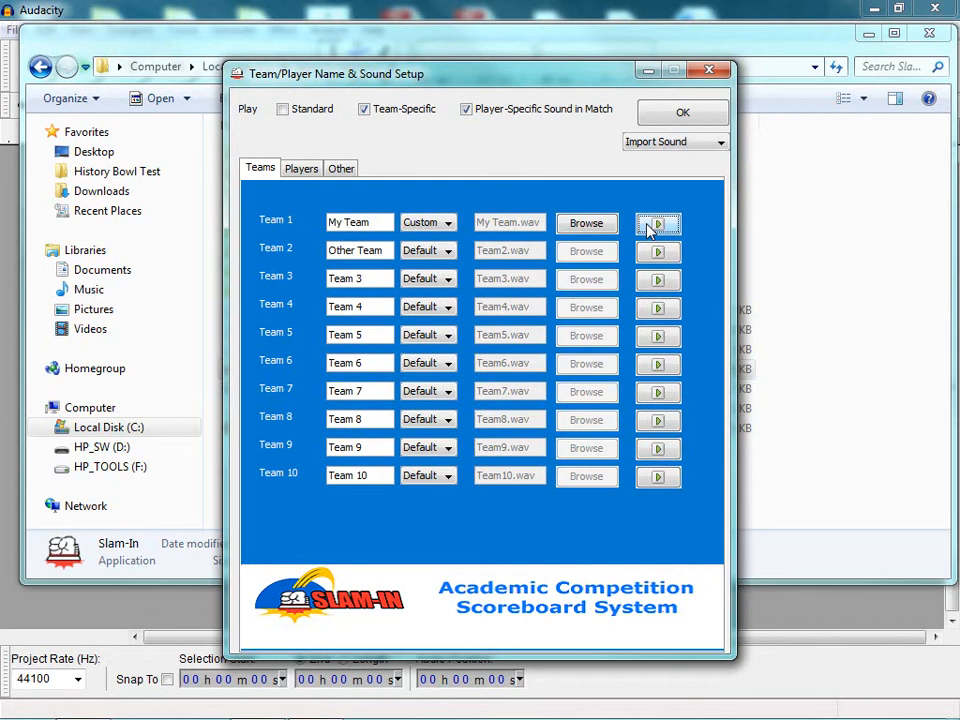
pyautogui.click(302, 169)
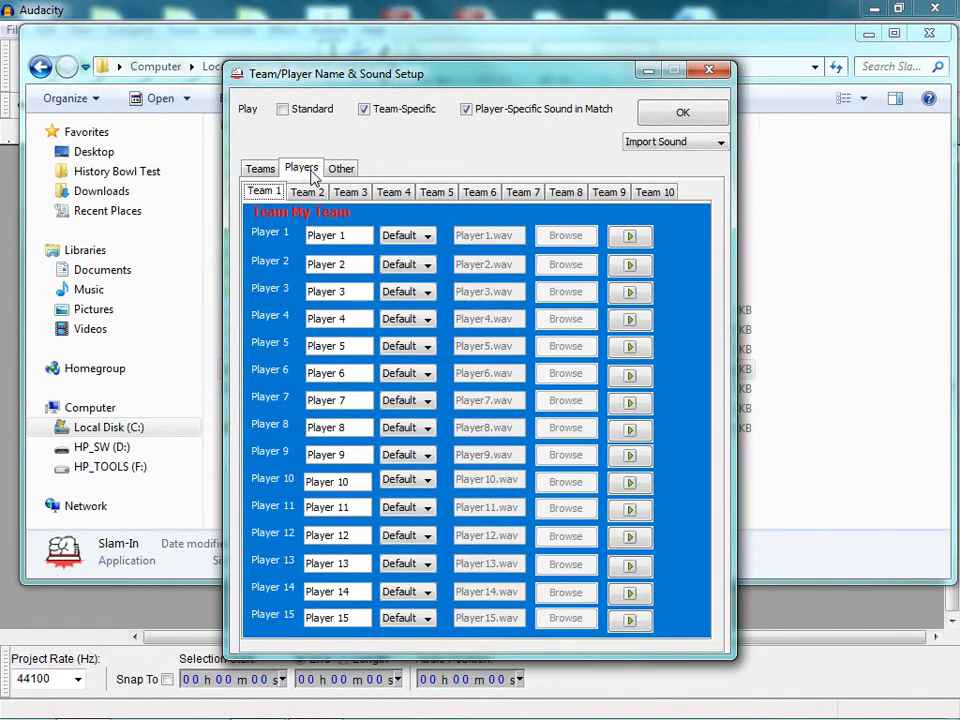
# - Replace My Team's Player 1 placeholder with the player's first name and preview their sound
pyautogui.click(347, 234)
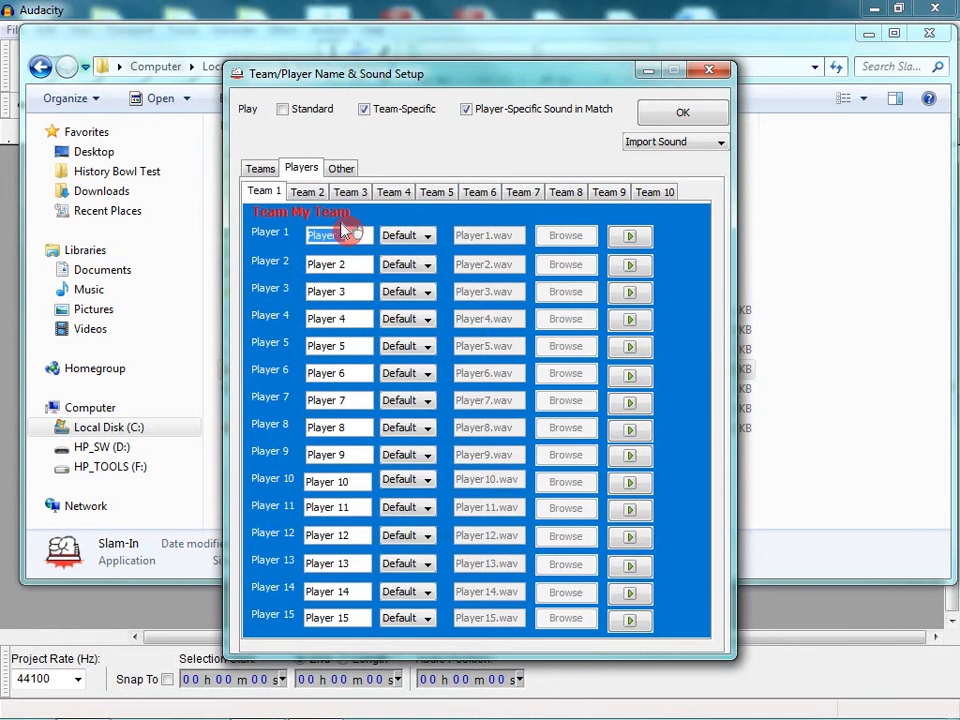
pyautogui.write('Breanda')
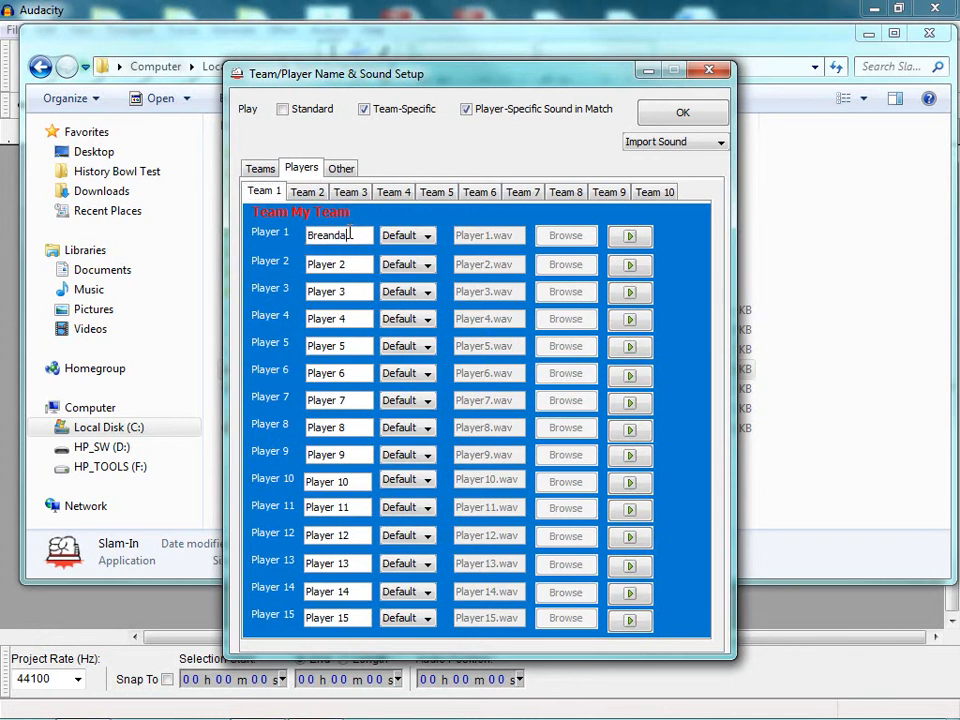
pyautogui.press('BackSpace')
pyautogui.press('BackSpace')
pyautogui.press('BackSpace')
pyautogui.press('BackSpace')
pyautogui.write('nda')
pyautogui.click(635, 239)
pyautogui.click(427, 236)
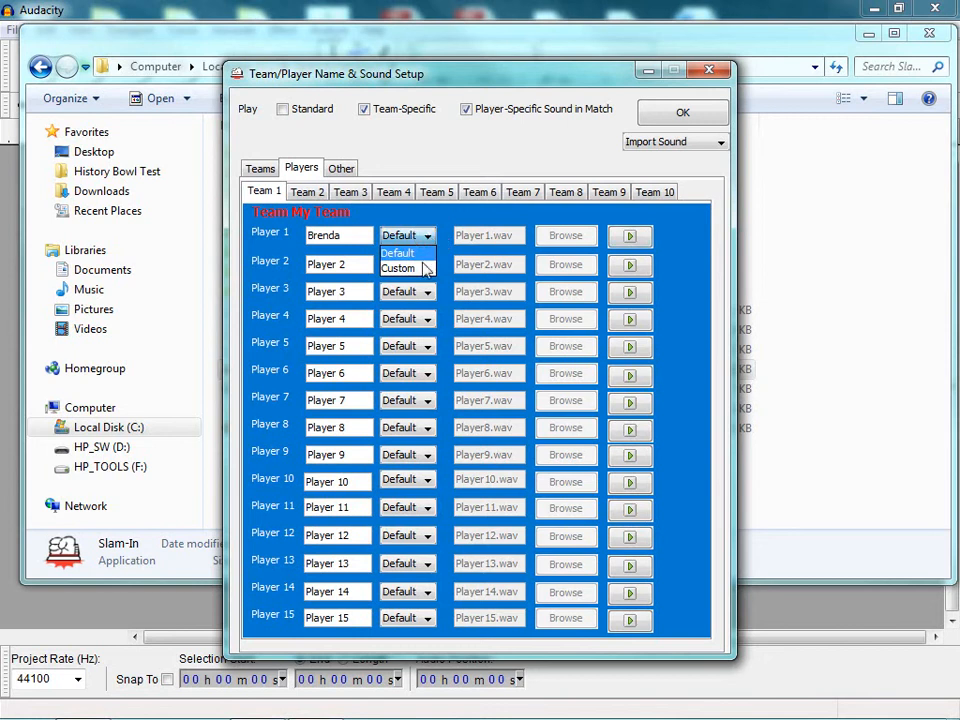
# - Give Player 1 a Custom sound from the .wav named after them, preview it, and confirm with OK
pyautogui.click(427, 268)
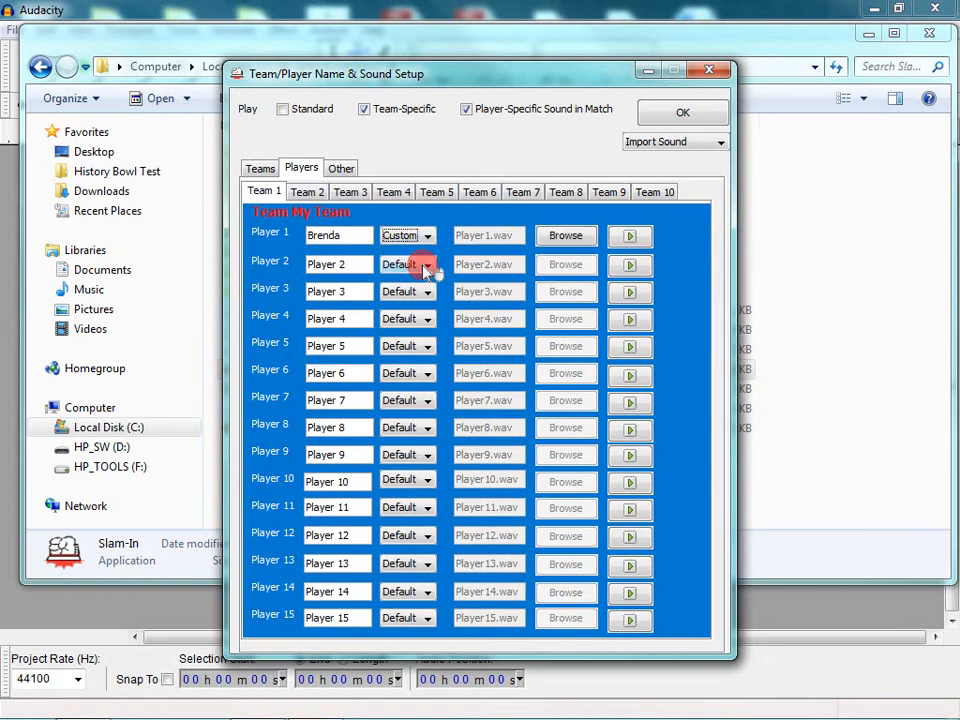
pyautogui.click(562, 238)
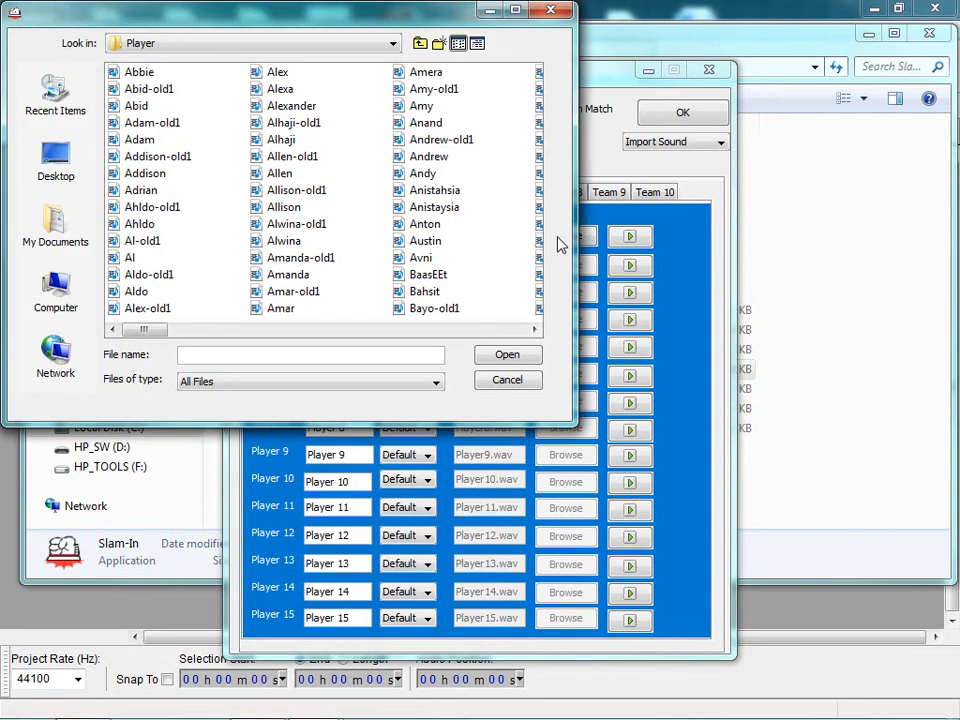
pyautogui.hscroll(3, 465, 322)
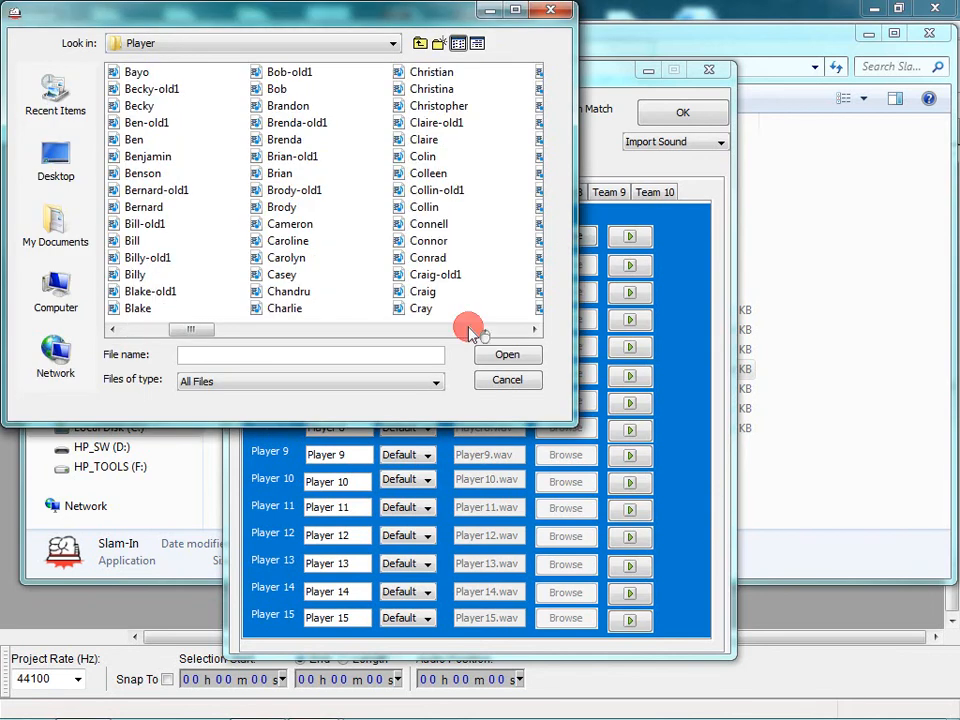
pyautogui.click(285, 141)
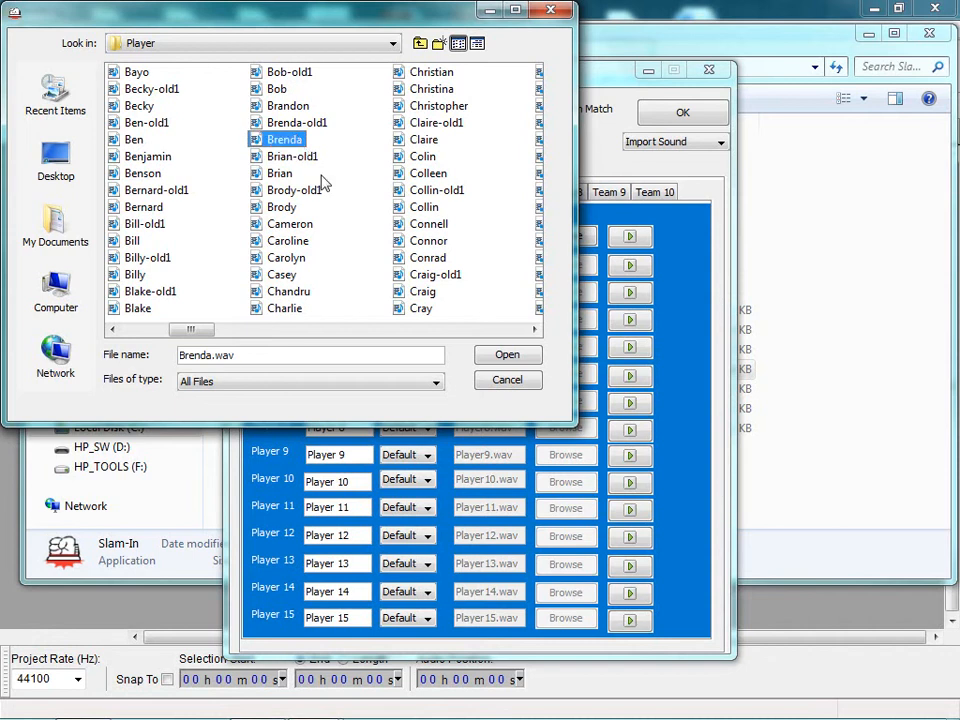
pyautogui.click(504, 353)
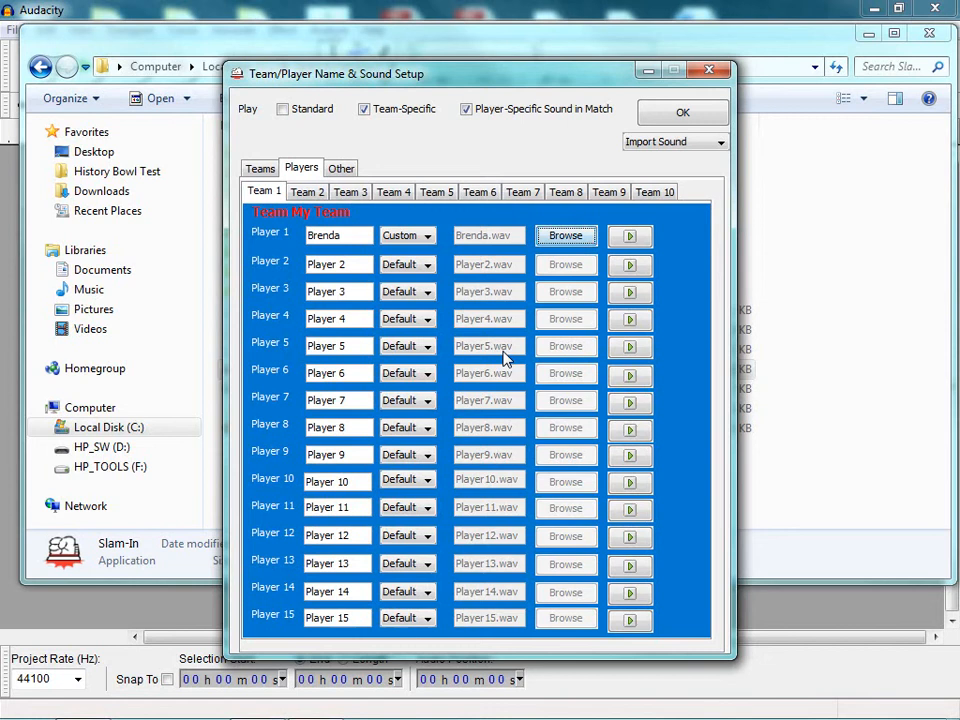
pyautogui.click(632, 237)
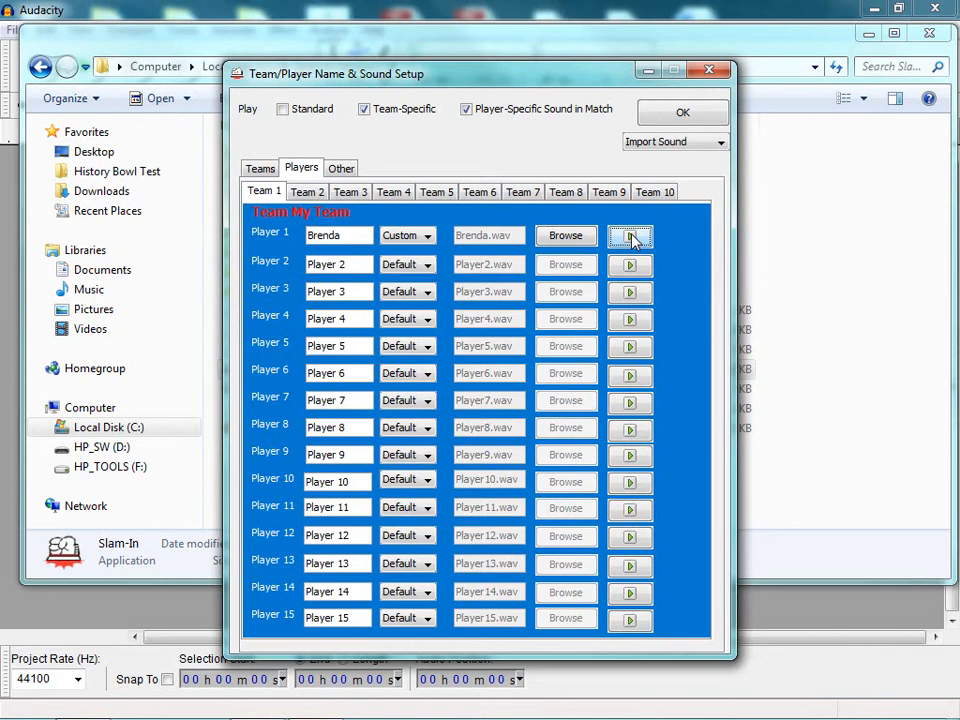
pyautogui.click(648, 119)
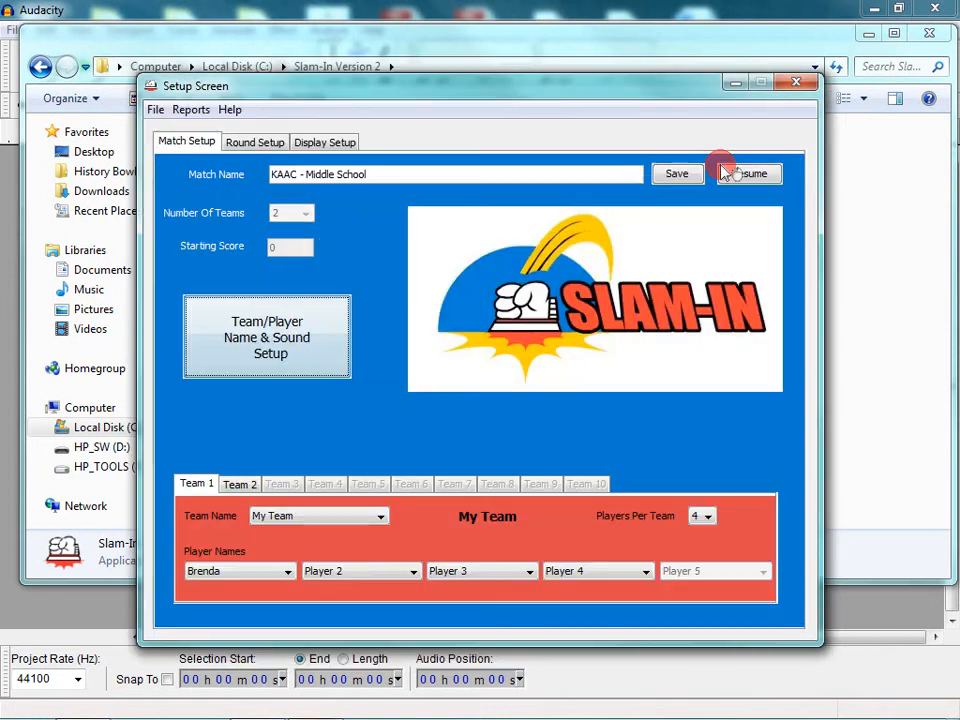
# - Resume the scoreboard, run a Ring-In Test buzzing in for My Team, then close the scoreboard
pyautogui.click(724, 168)
pyautogui.click(211, 673)
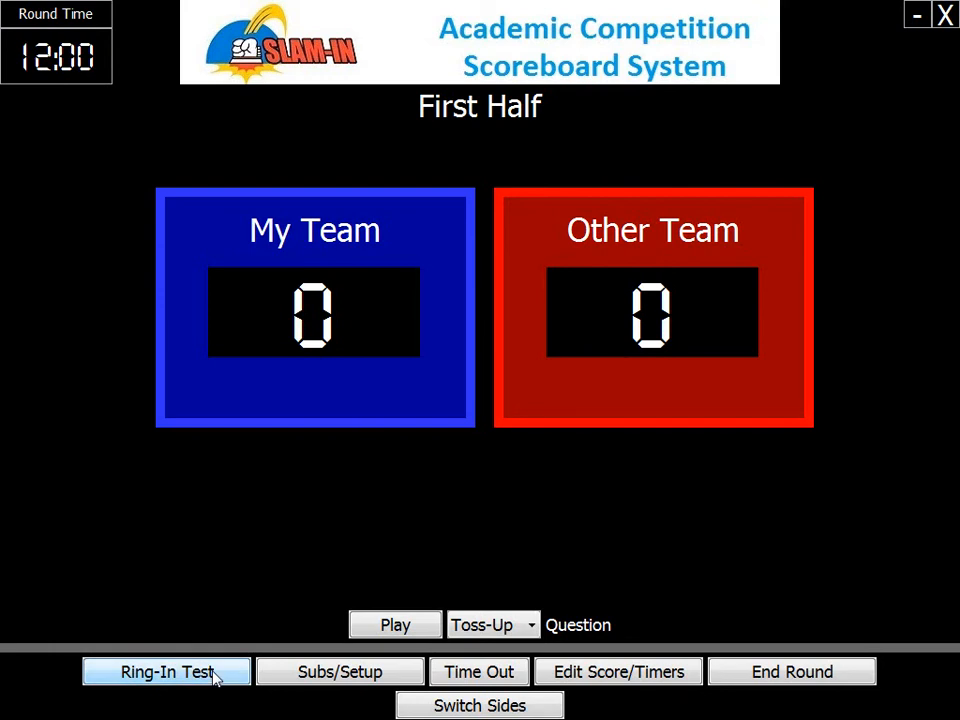
pyautogui.click(214, 677)
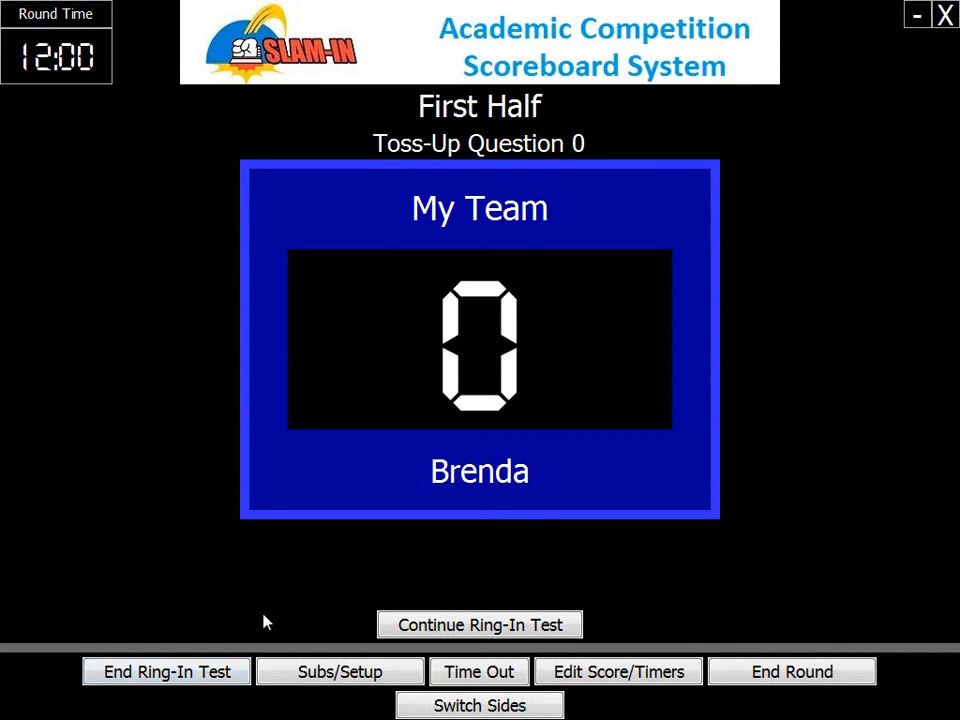
pyautogui.click(944, 17)
# - Close the match setup window and switch to Audacity from the taskbar
pyautogui.click(797, 83)
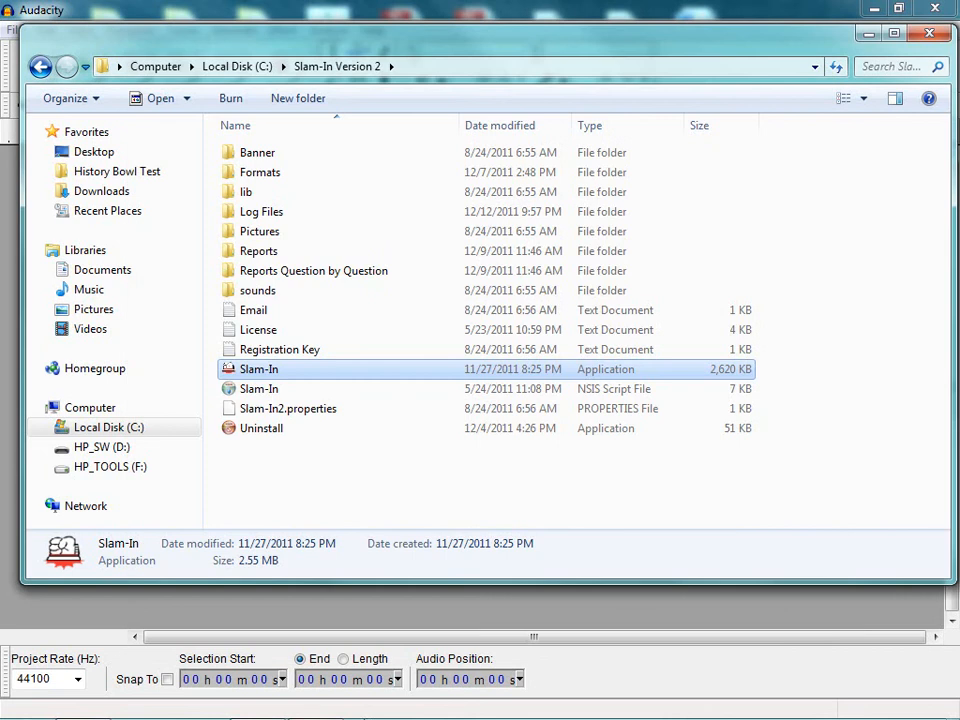
pyautogui.click(272, 706)
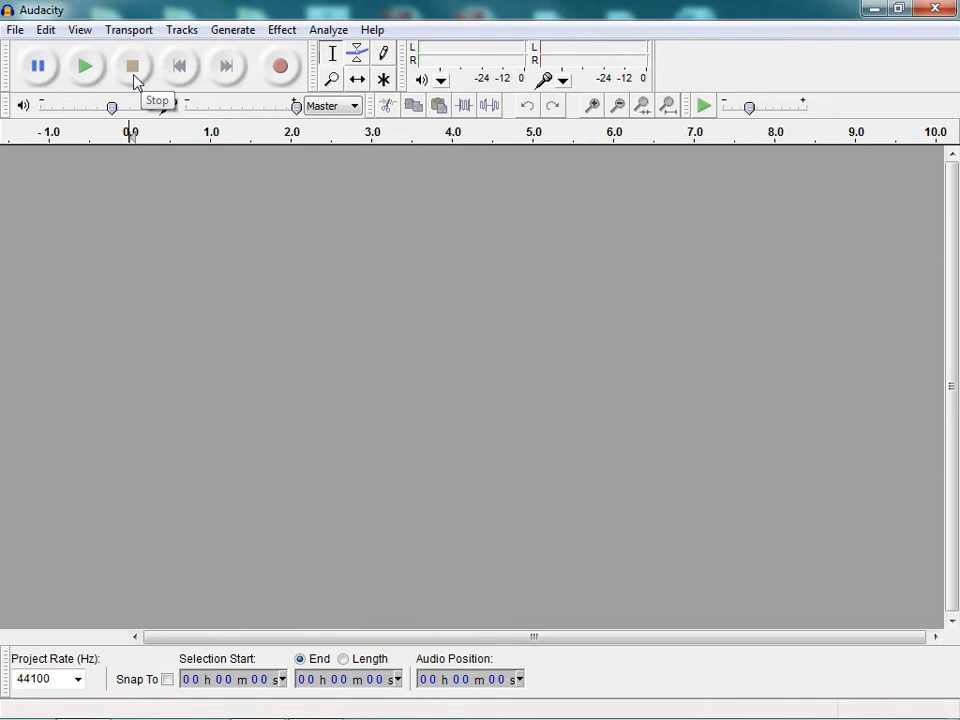
# - Record a roughly two-second clip, play it back, then select and play about 0.65–1.3 s
pyautogui.click(281, 67)
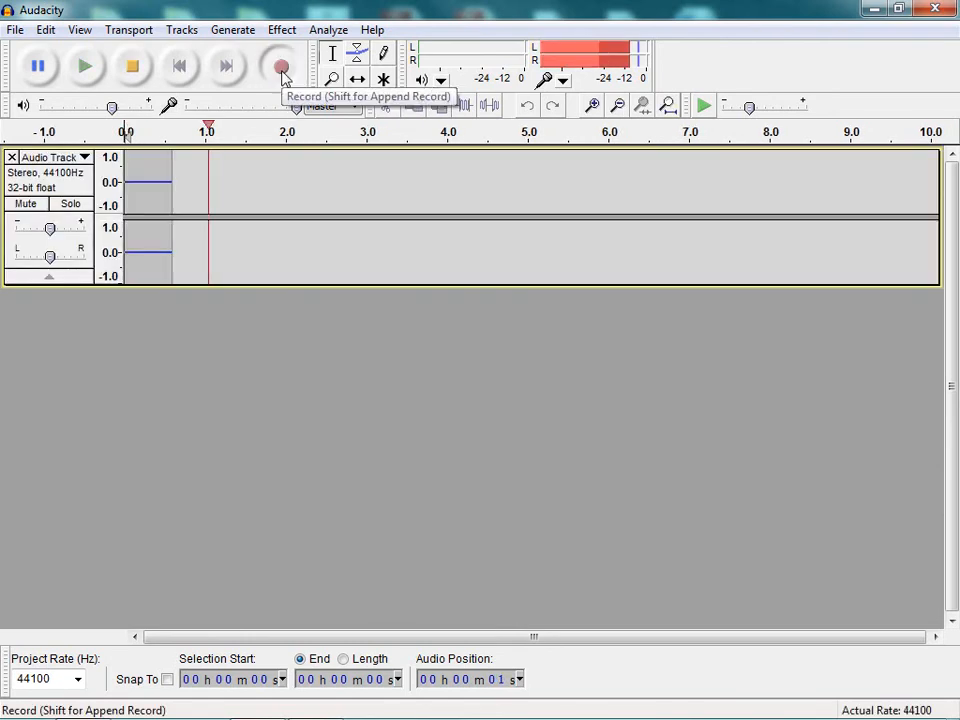
pyautogui.click(141, 73)
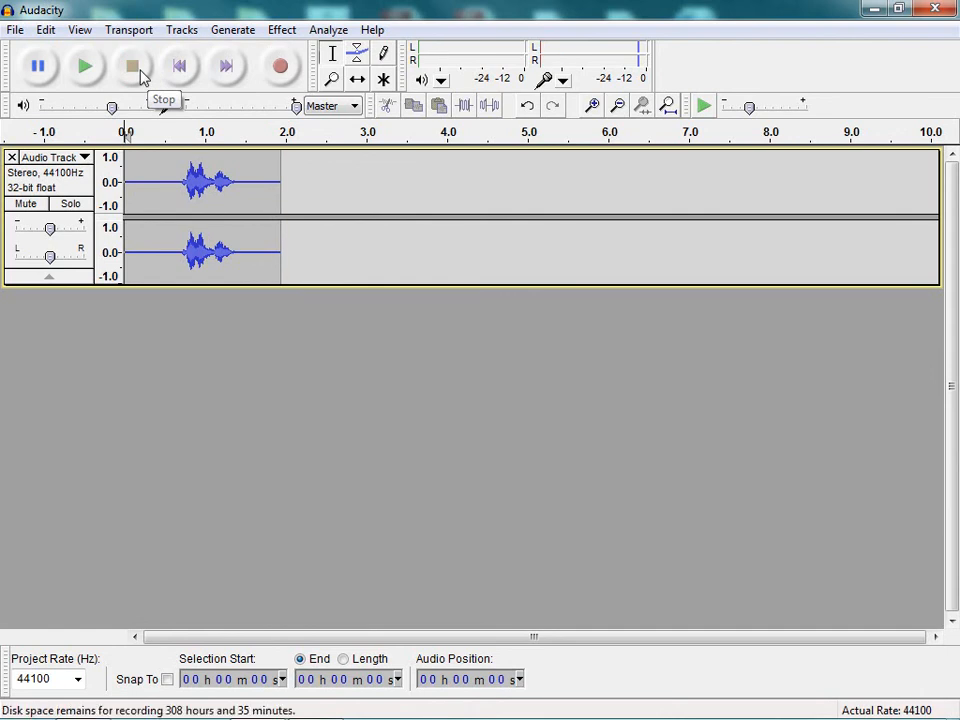
pyautogui.click(86, 68)
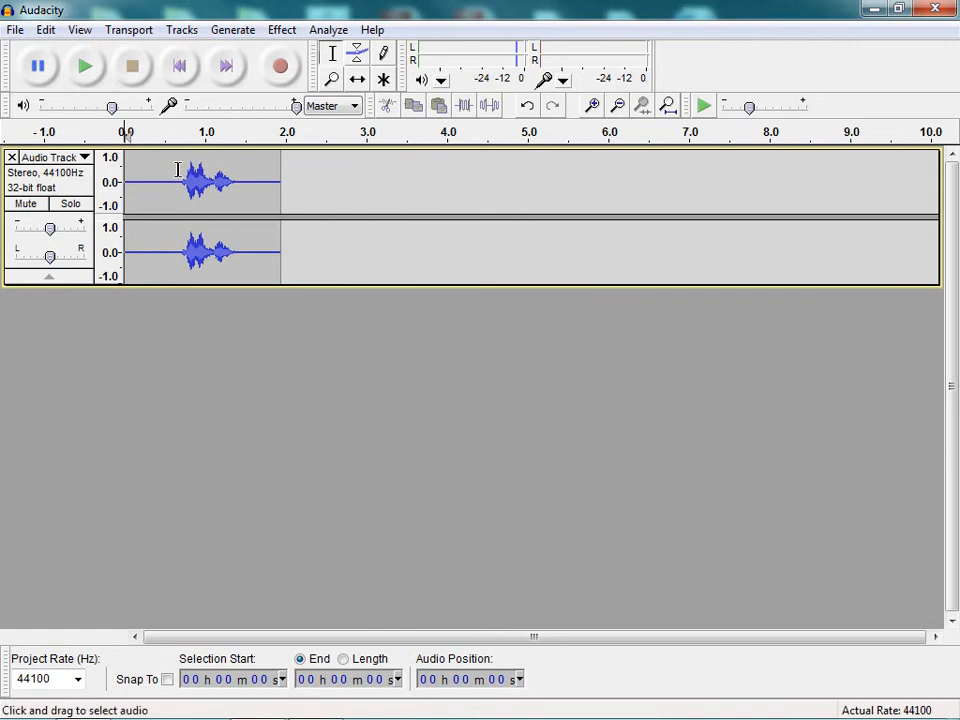
pyautogui.moveTo(179, 170); pyautogui.dragTo(236, 179)
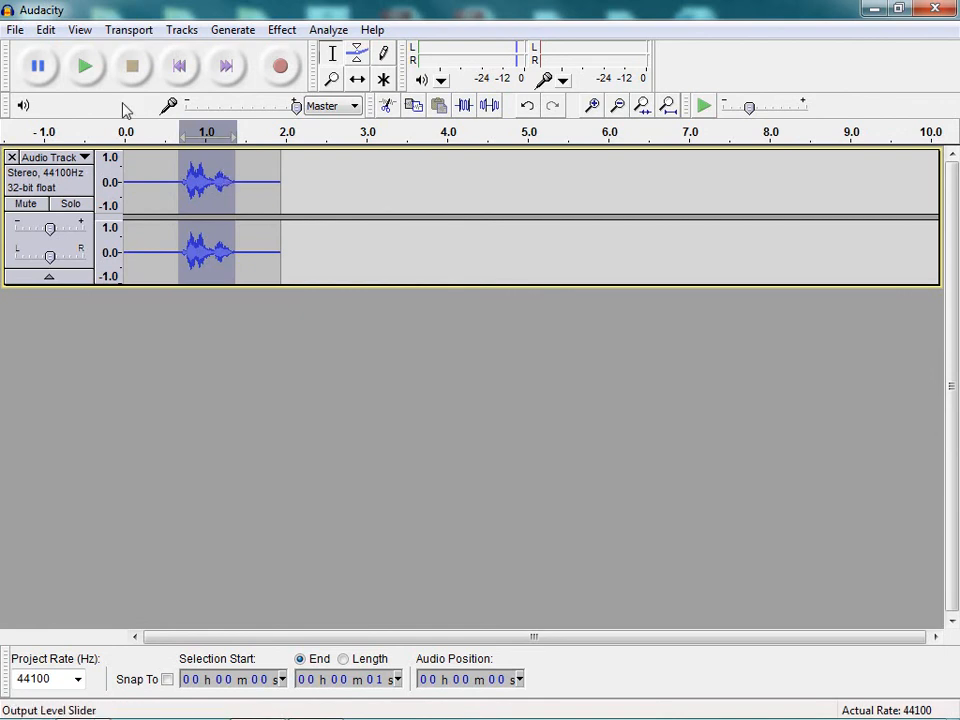
pyautogui.click(86, 68)
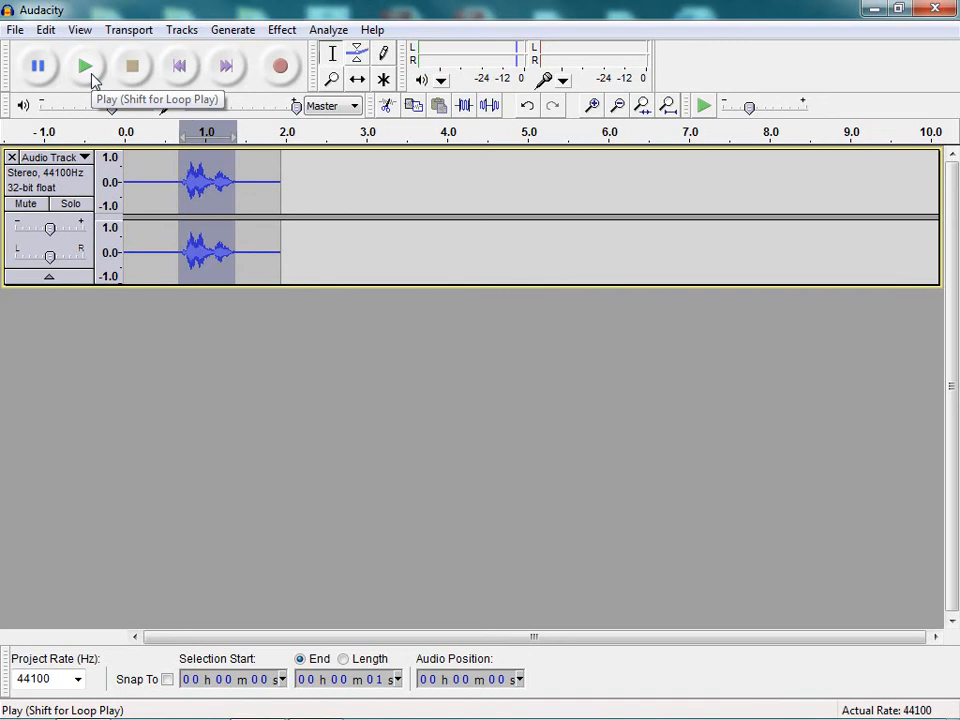
pyautogui.click(14, 30)
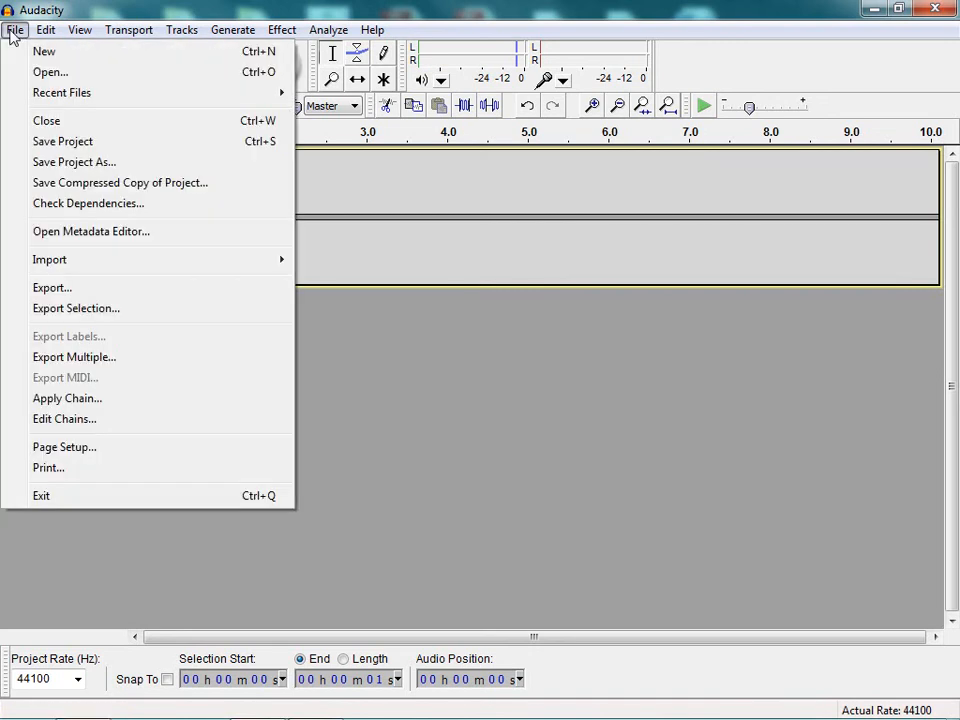
# - Export the selection, navigating to the C:\Slam-In Version 2\sounds\Team folder
pyautogui.click(42, 313)
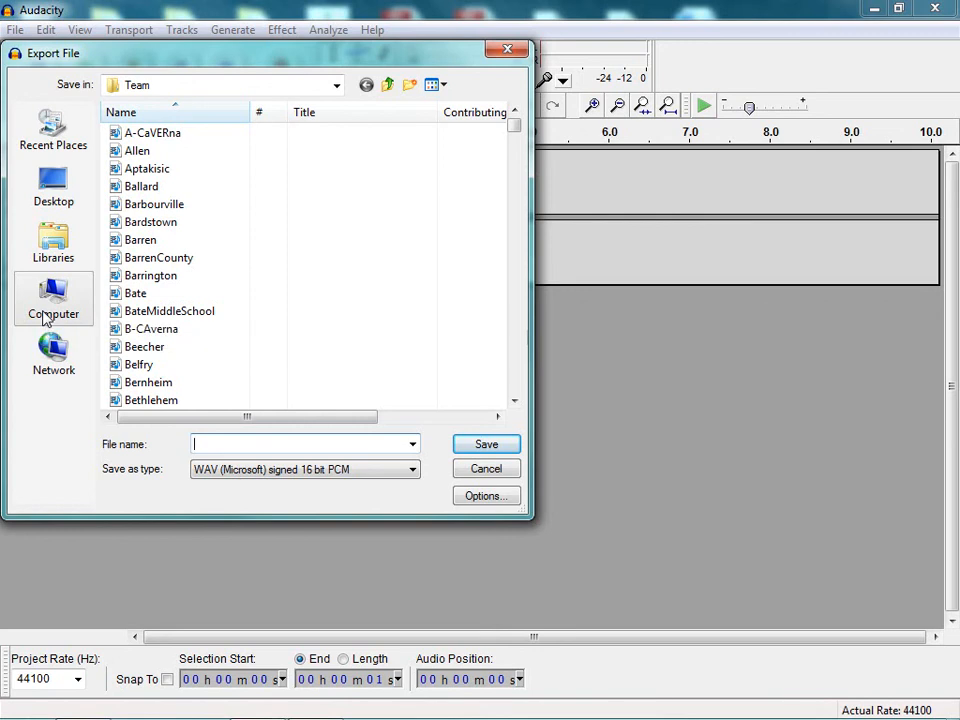
pyautogui.click(45, 317)
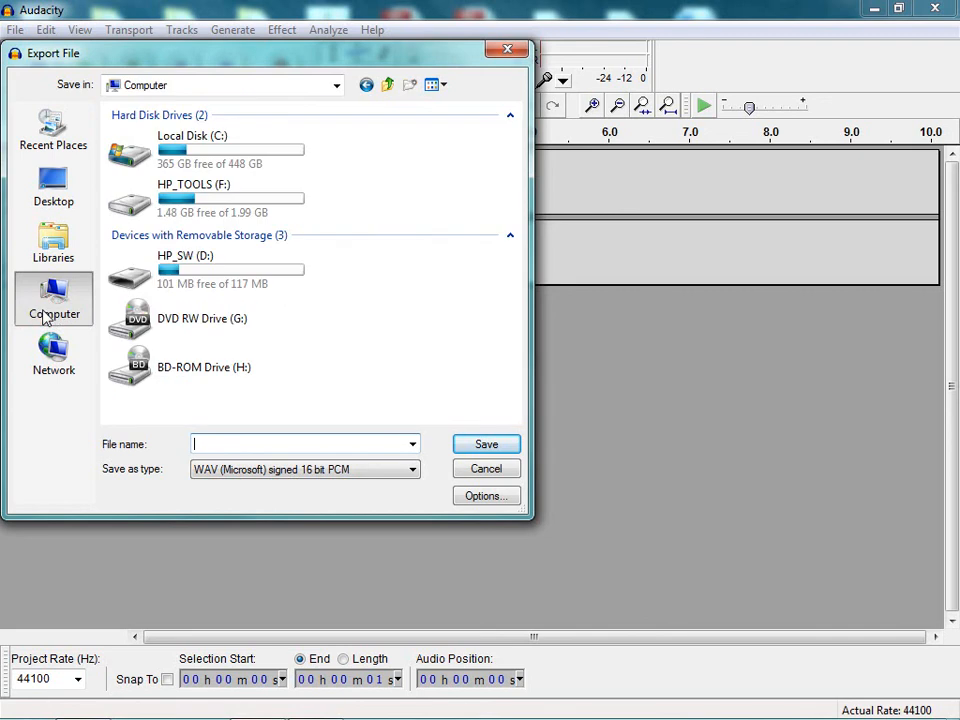
pyautogui.click(212, 159)
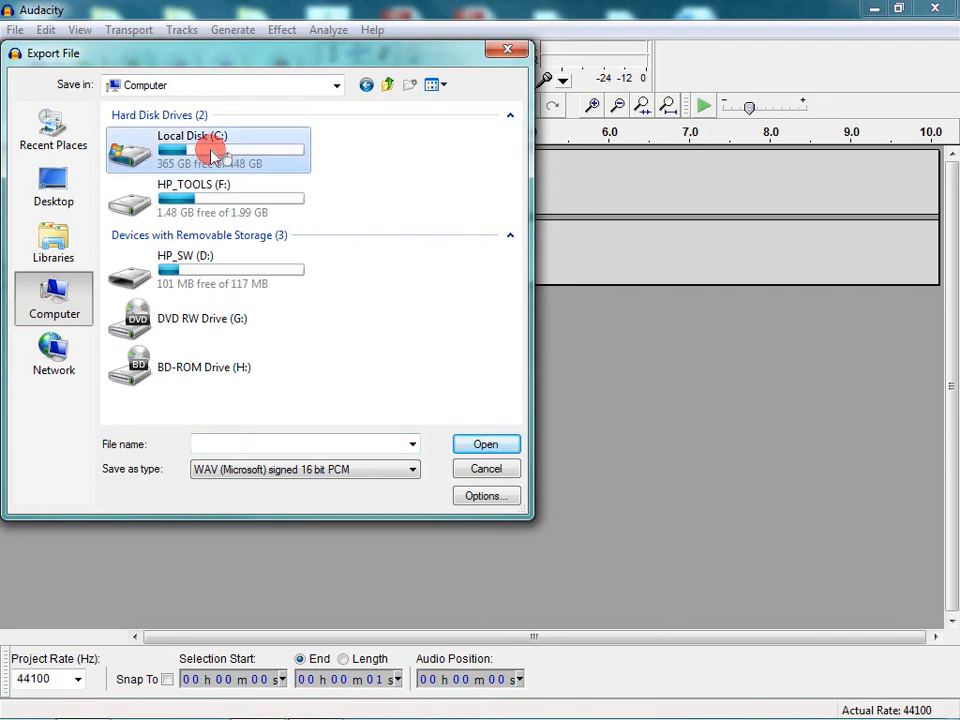
pyautogui.doubleClick(213, 156)
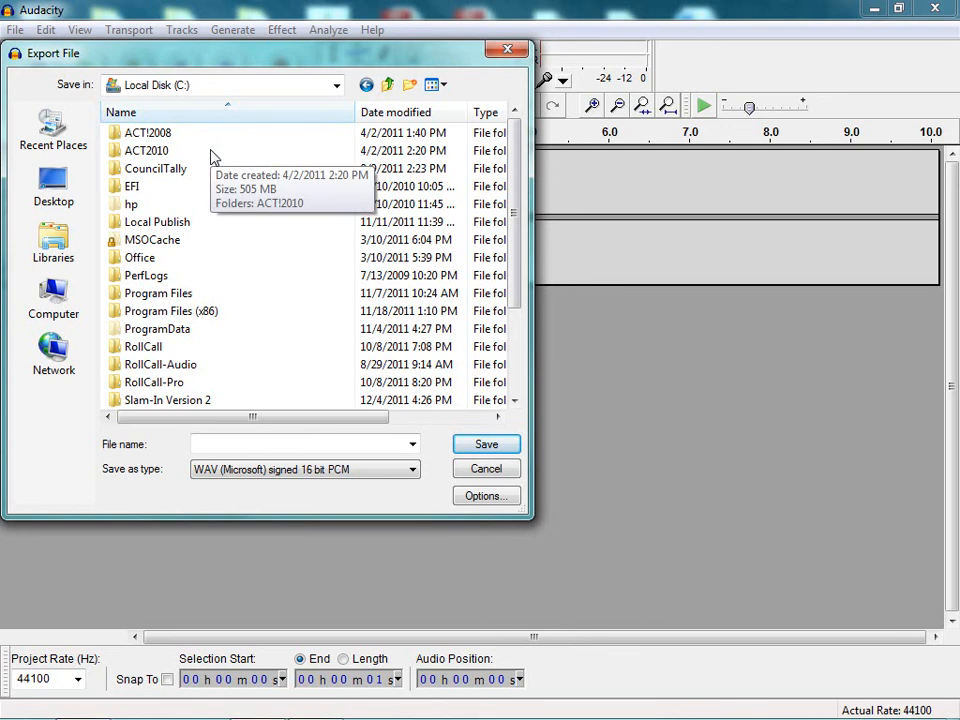
pyautogui.doubleClick(176, 401)
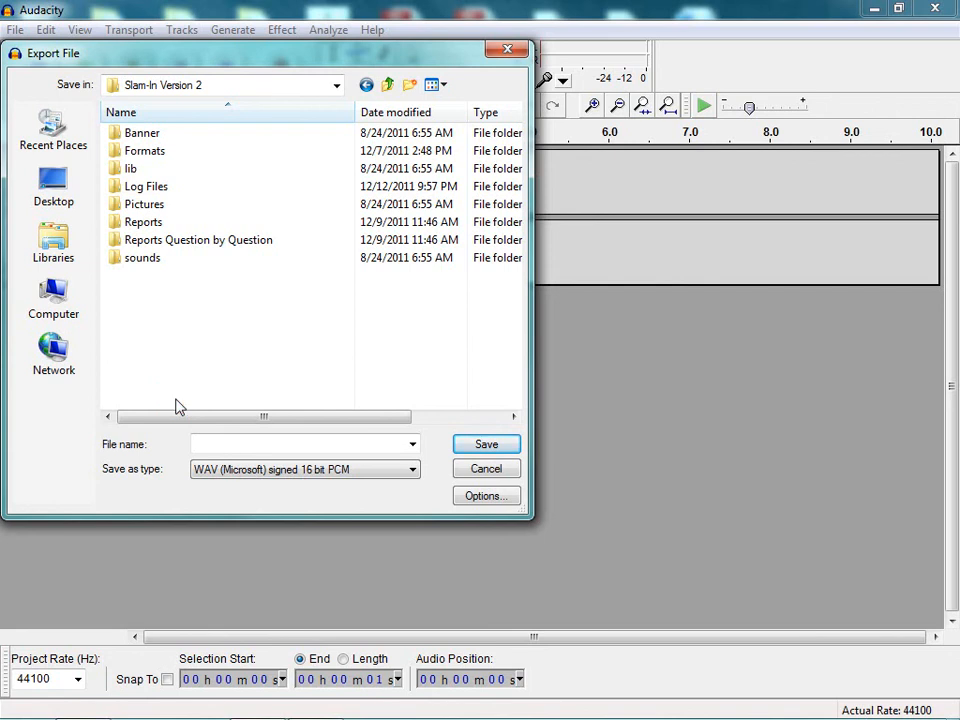
pyautogui.click(143, 258)
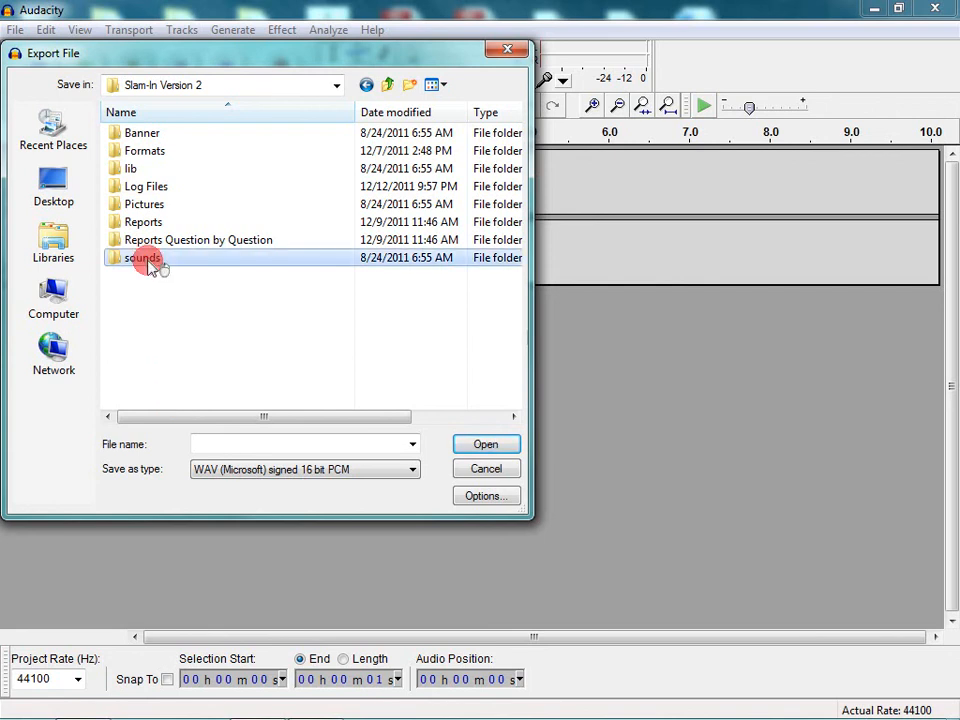
pyautogui.doubleClick(148, 260)
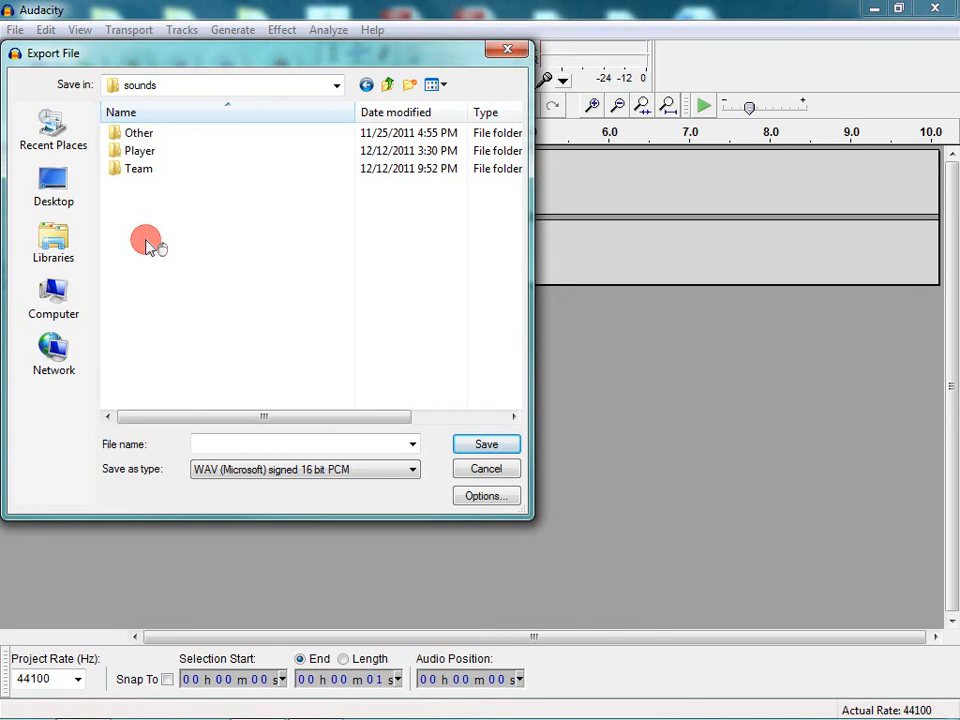
pyautogui.doubleClick(140, 170)
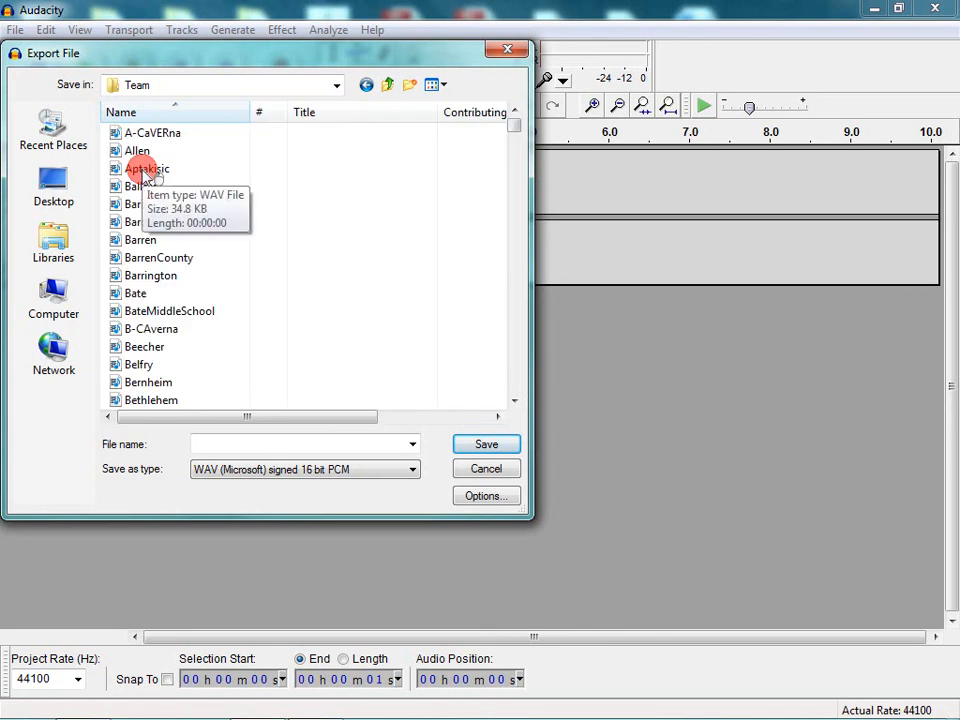
# - Save it as WAV named 'A new my team sound', accepting the metadata unchanged
pyautogui.click(202, 444)
pyautogui.write('A')
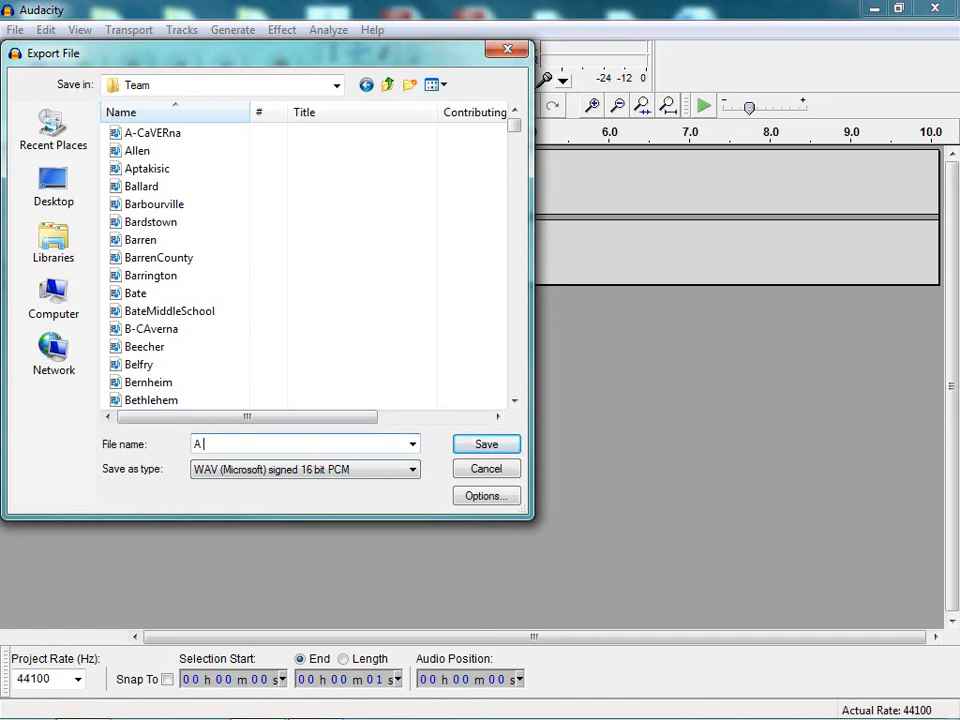
pyautogui.write(' new my team sound')
pyautogui.click(482, 447)
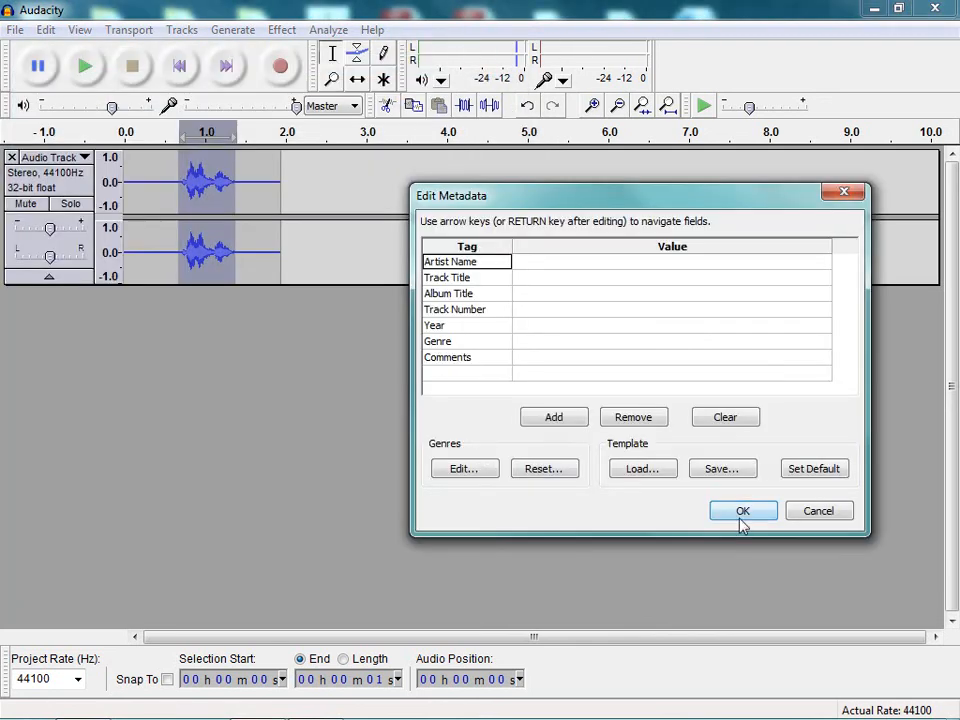
pyautogui.click(742, 512)
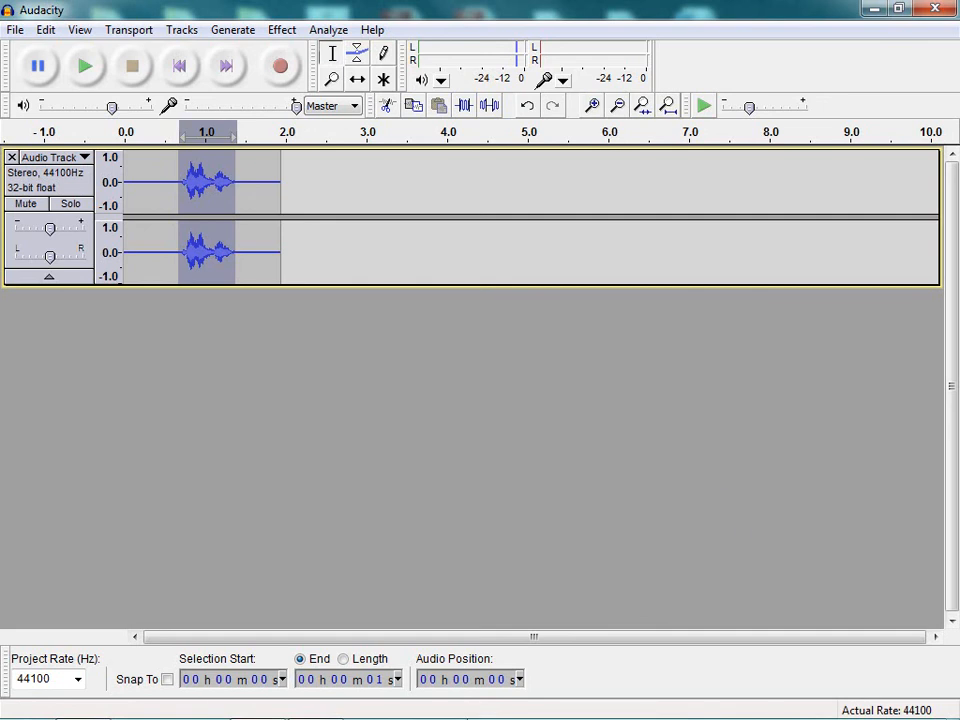
# - Load 'A new my team sound' as Team 1's custom sound in the team and player sound setup
pyautogui.click(314, 704)
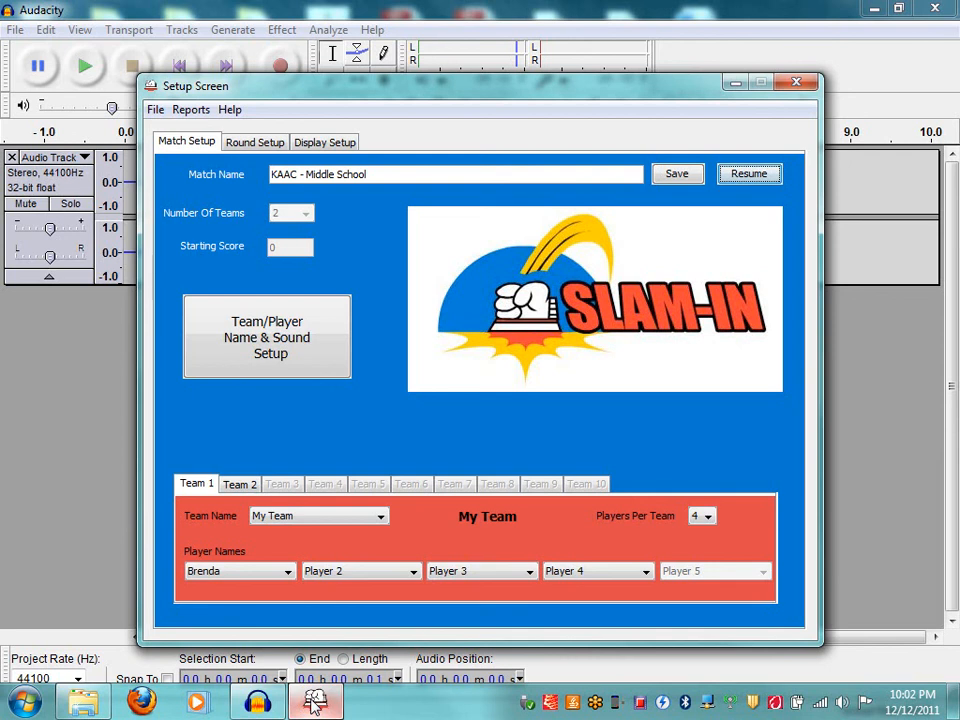
pyautogui.click(252, 358)
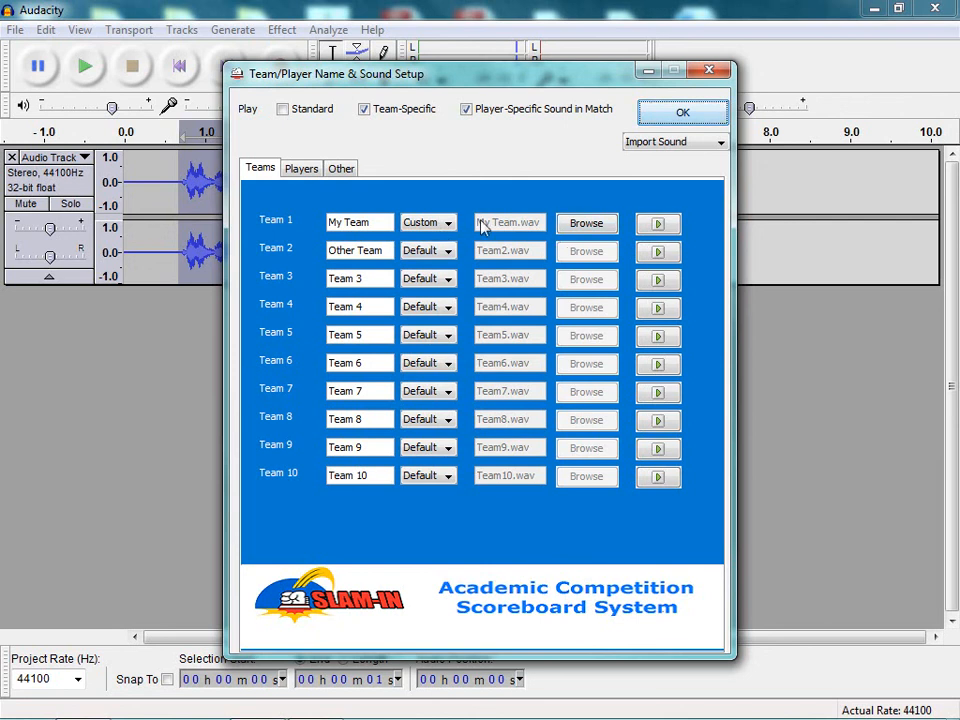
pyautogui.click(572, 224)
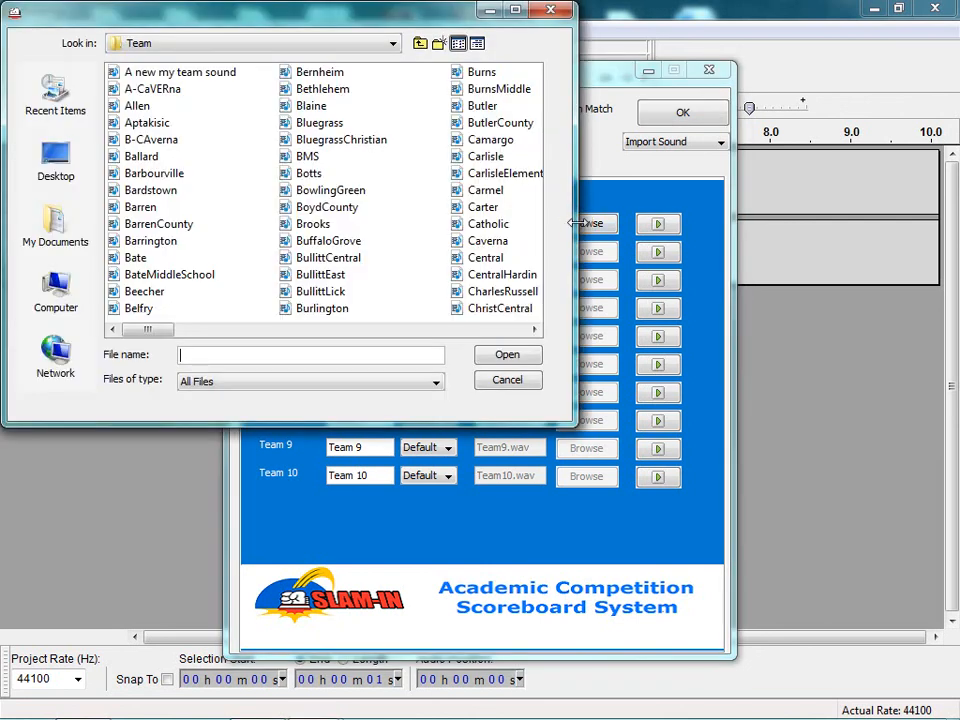
pyautogui.click(180, 72)
pyautogui.click(508, 357)
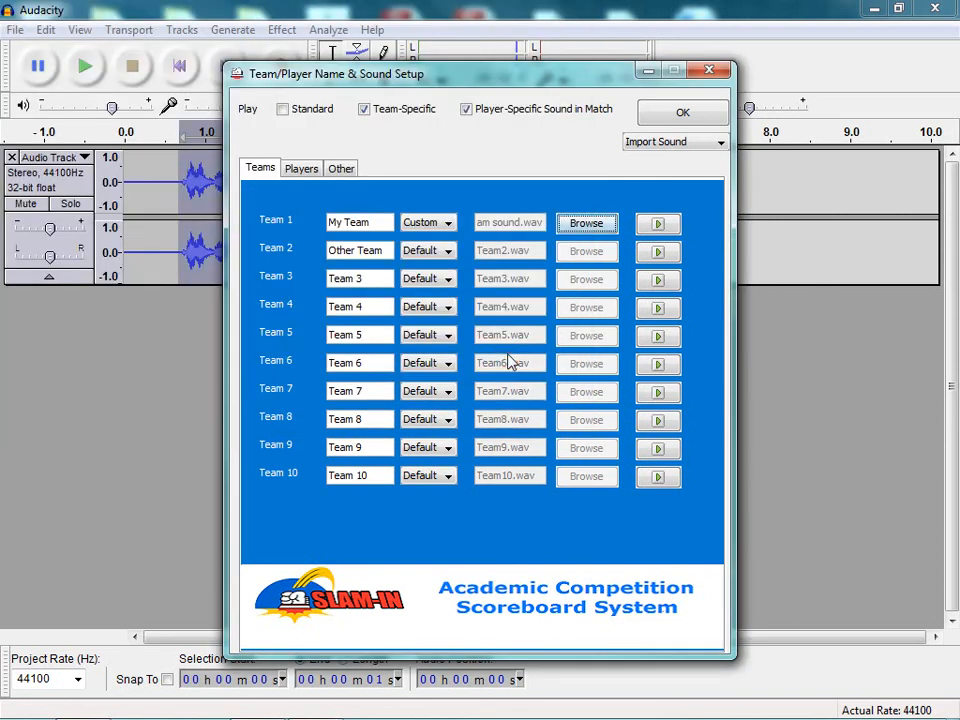
# - Preview Team 1's new sound, then turn off Player-Specific and Team-Specific sounds and enable Standard
pyautogui.click(655, 228)
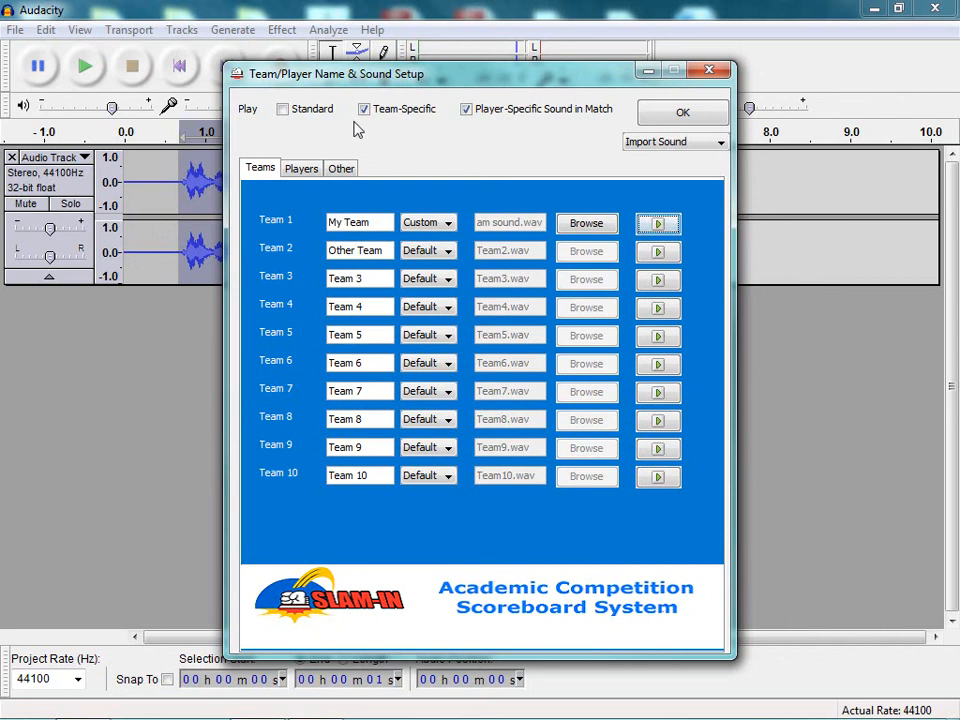
pyautogui.click(467, 111)
pyautogui.click(366, 111)
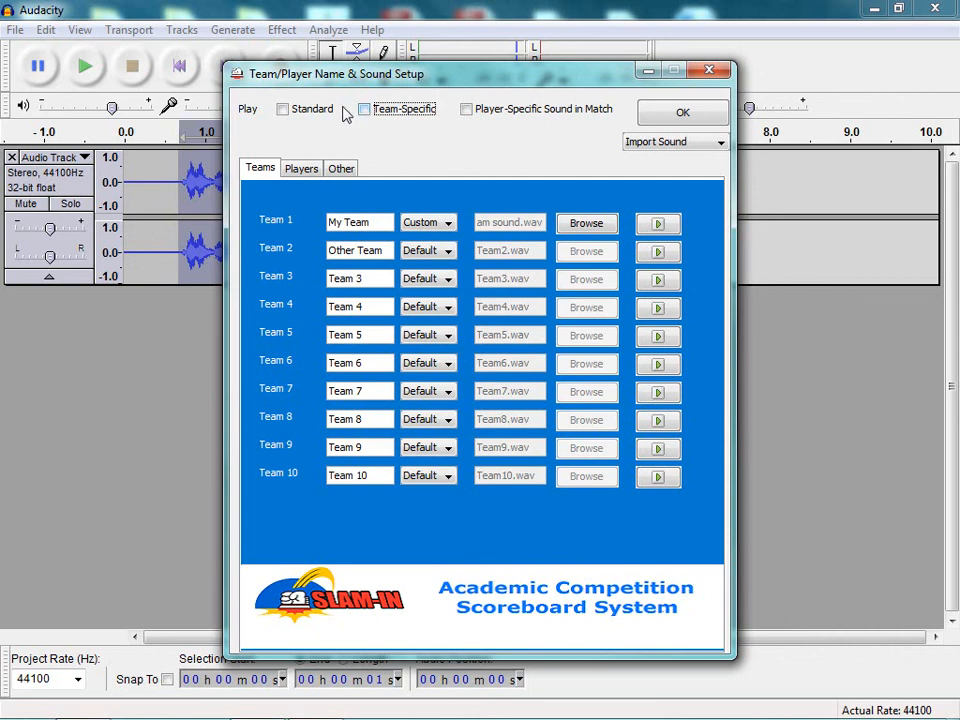
pyautogui.click(285, 110)
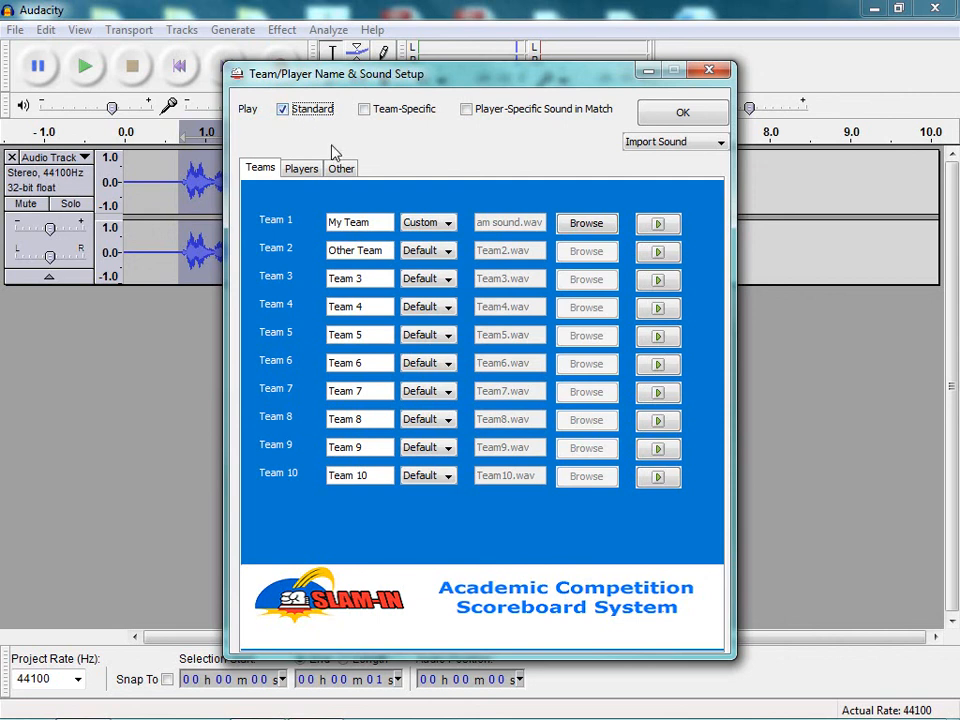
# - Preview the Default door bell.wav Ring-In sound on the Other event sounds tab
pyautogui.click(342, 169)
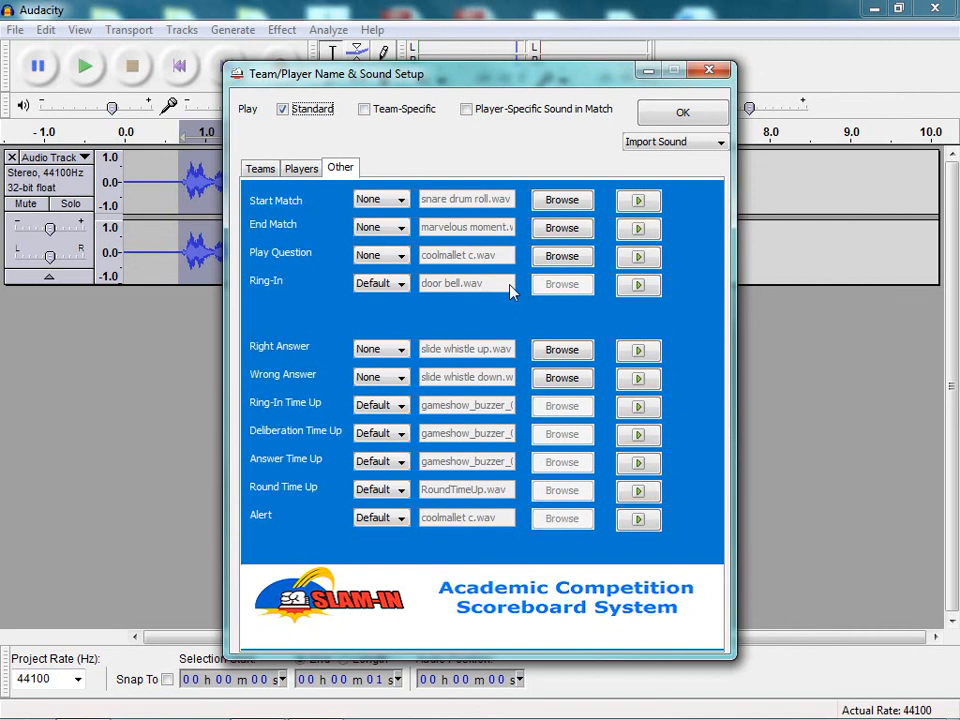
pyautogui.click(637, 288)
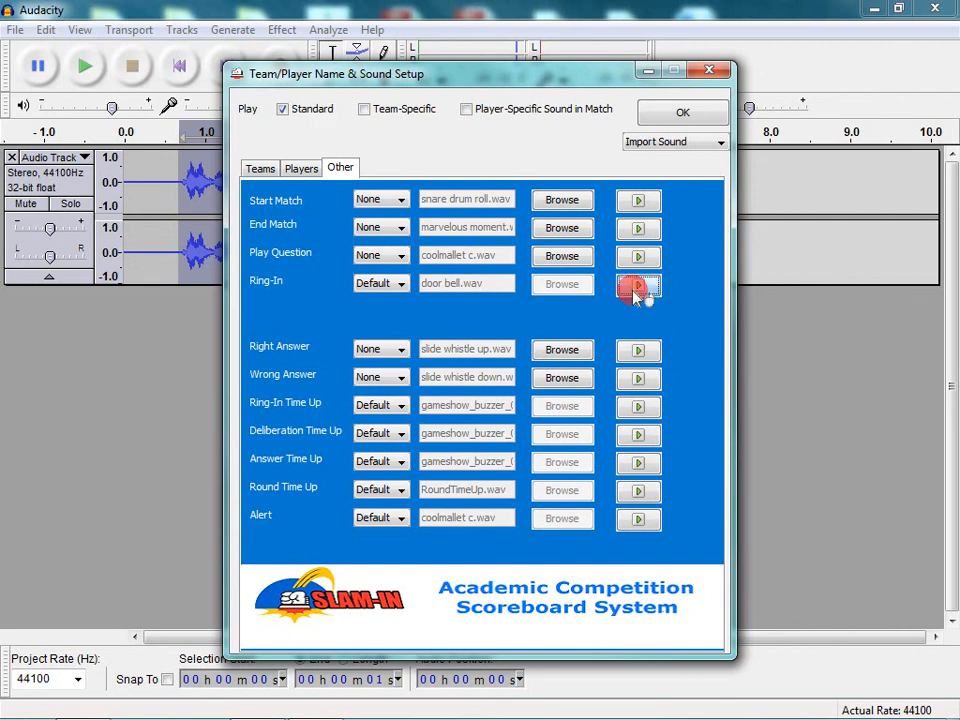